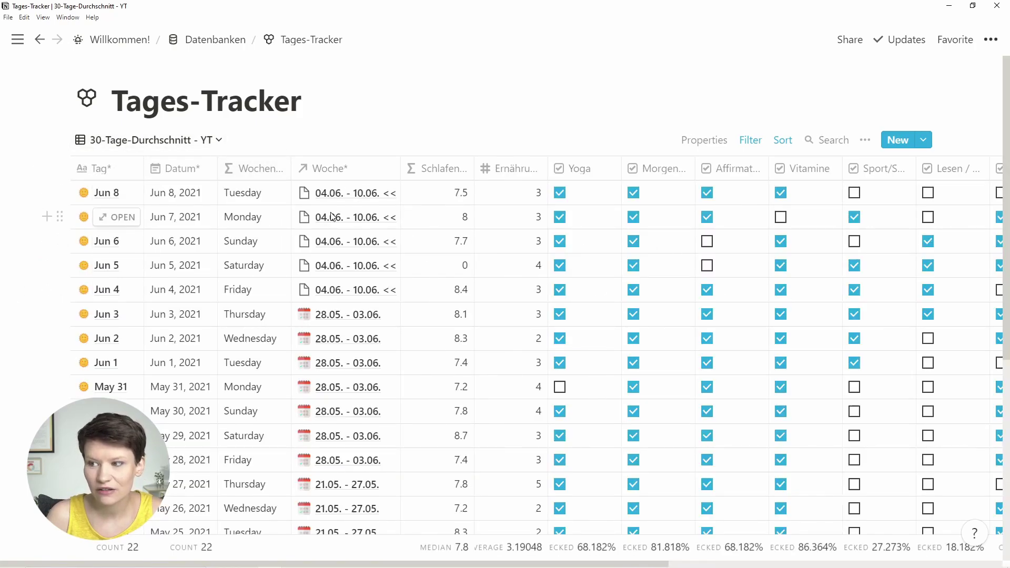
# - Look through the Tages-Tracker's 30-day average table, checking the daily entries, habit columns and the calculated column totals
pyautogui.scroll(-1, 274, 232)
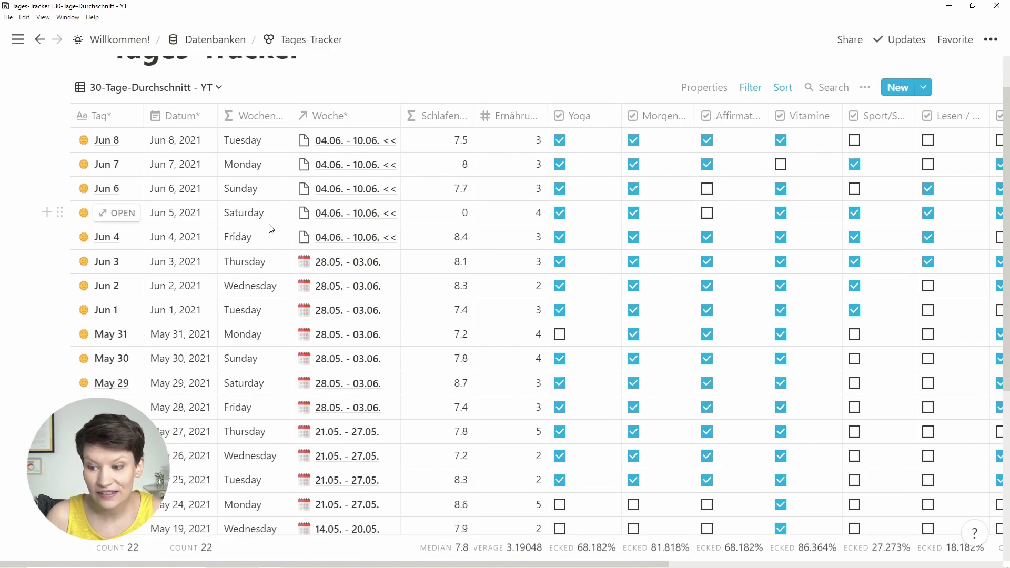
pyautogui.scroll(-1, 271, 228)
pyautogui.scroll(2, 275, 226)
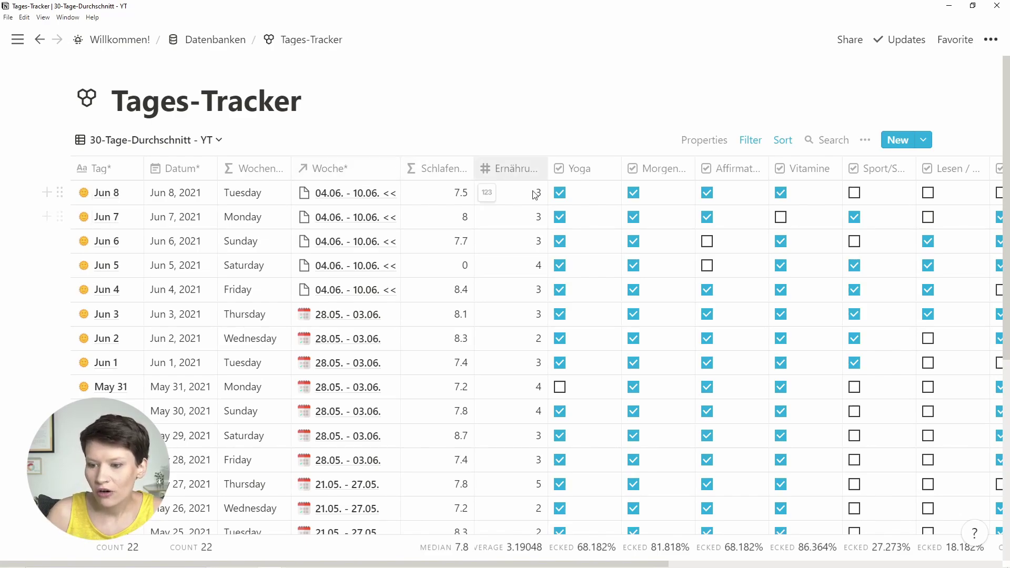
pyautogui.scroll(-2, 294, 231)
pyautogui.scroll(-3, 378, 206)
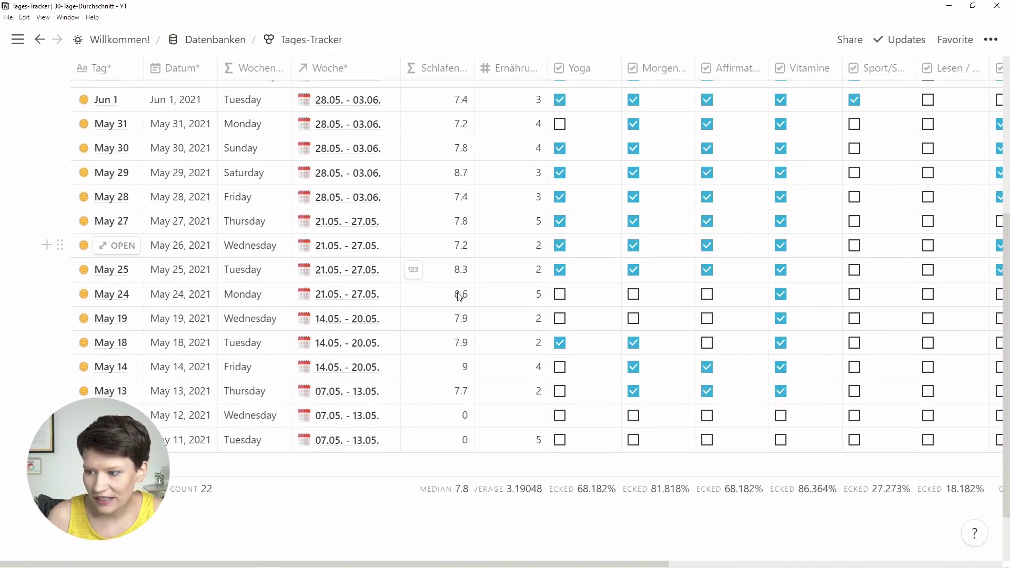
pyautogui.scroll(1, 412, 270)
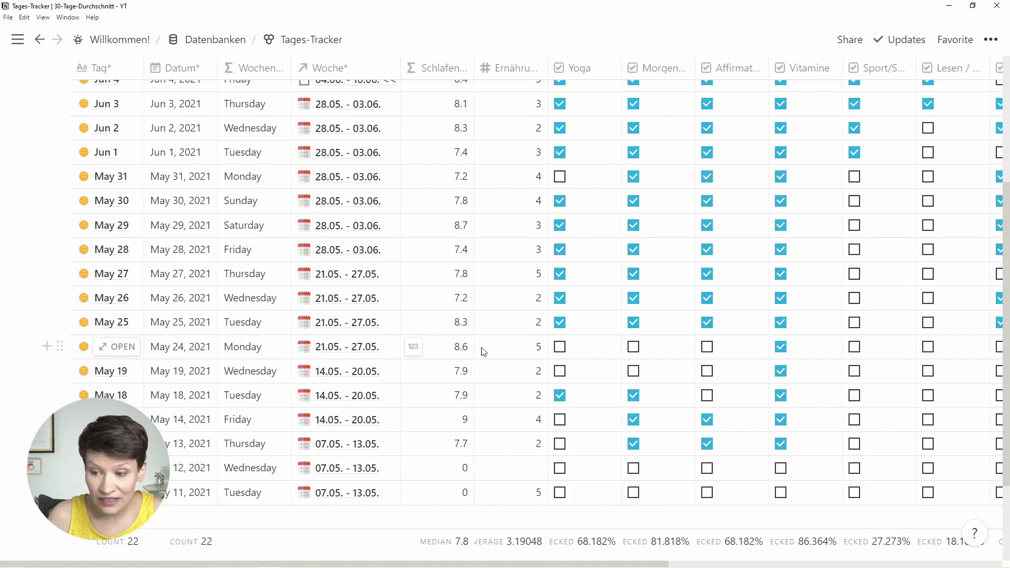
pyautogui.hscroll(5, 499, 342)
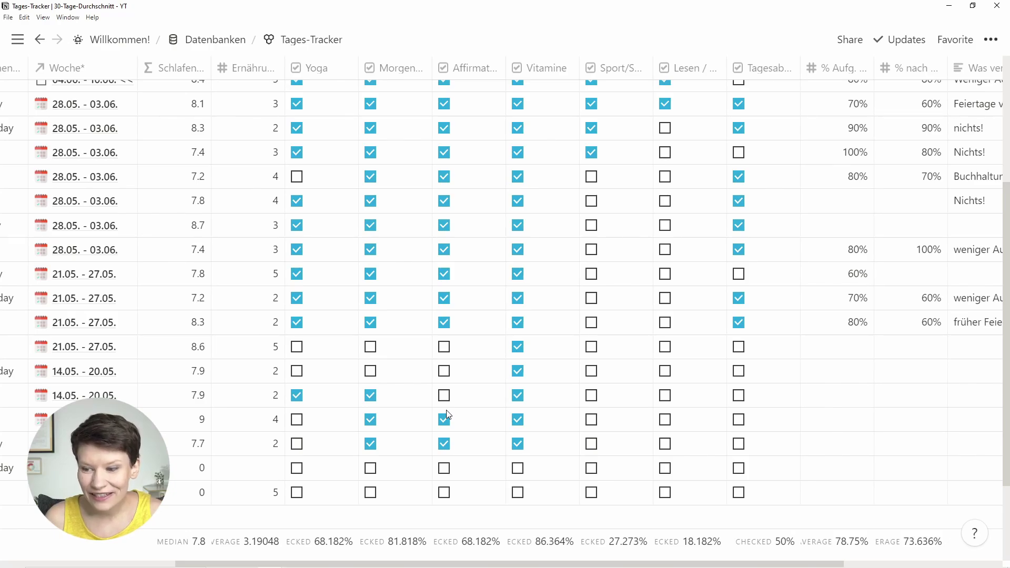
pyautogui.scroll(5, 445, 415)
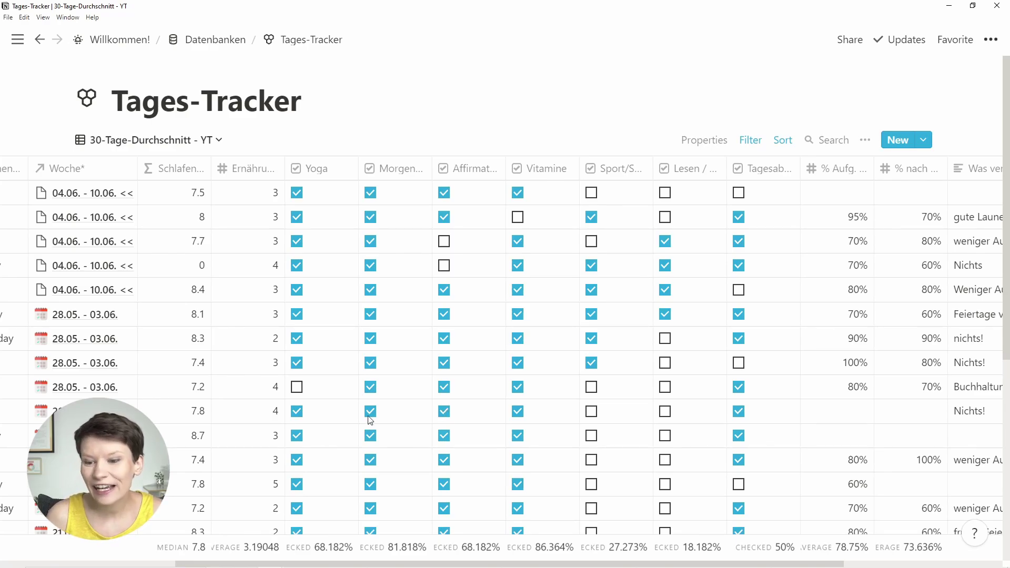
pyautogui.scroll(-6, 444, 412)
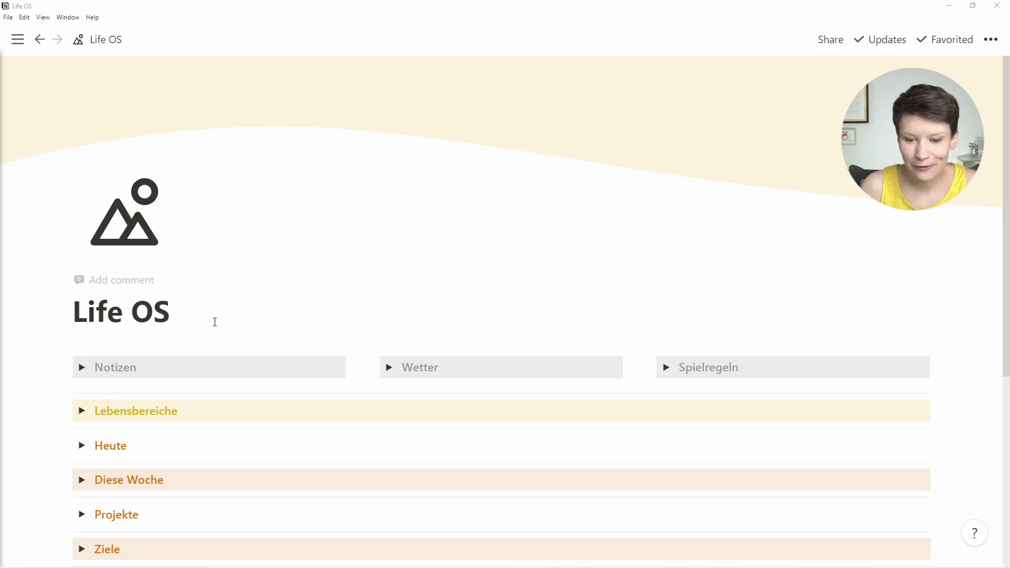
# - Expand the Heute section of the Life OS page and look over its Aufgaben table and the Tracking & Journaling area
pyautogui.scroll(-2, 214, 305)
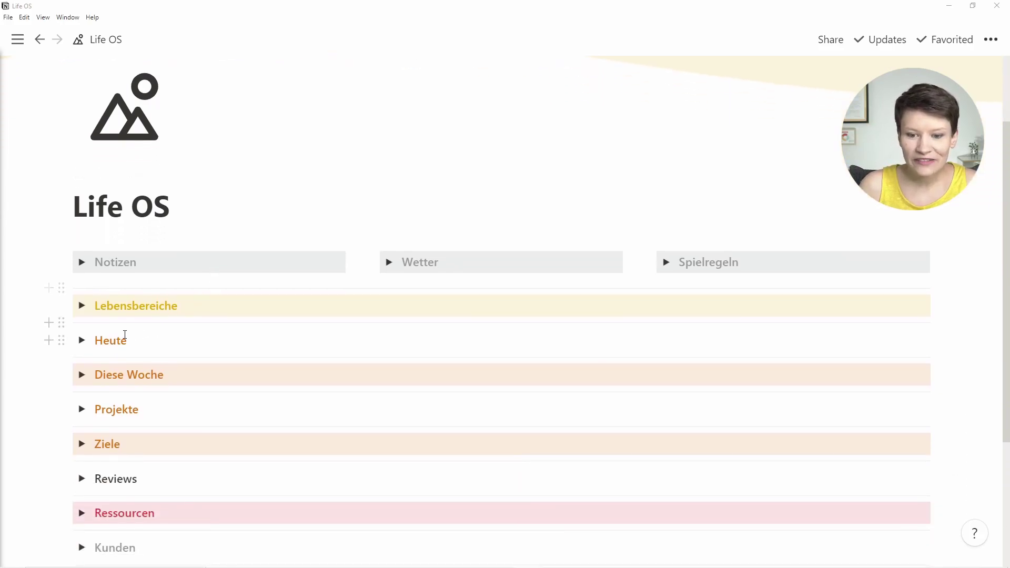
pyautogui.click(82, 341)
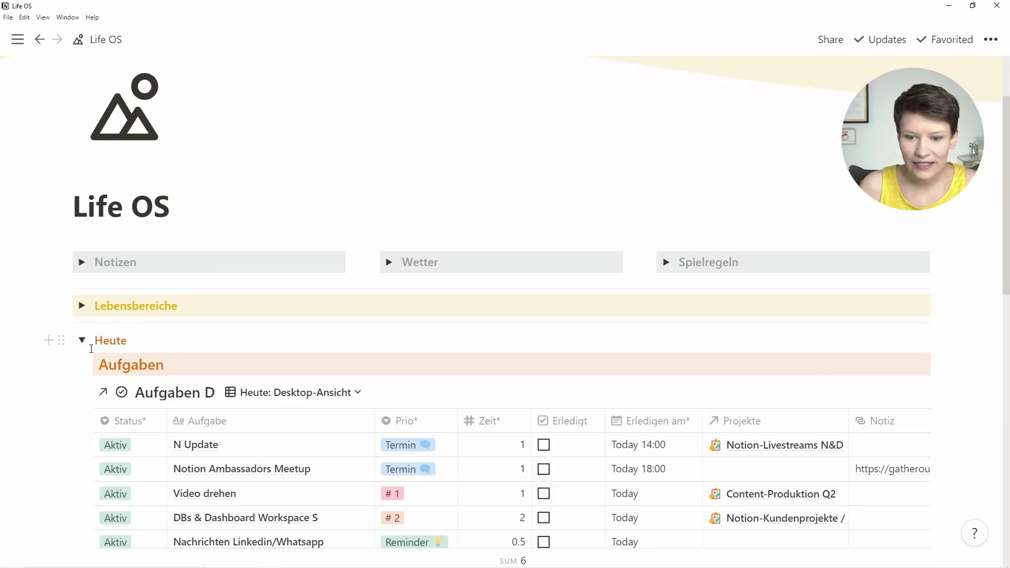
pyautogui.scroll(-3, 248, 254)
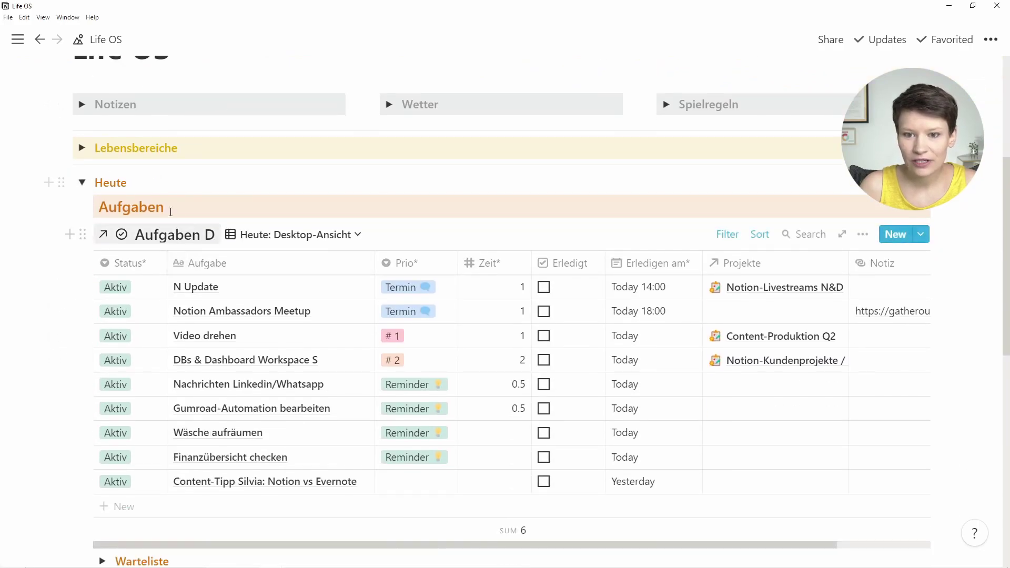
pyautogui.scroll(1, 158, 234)
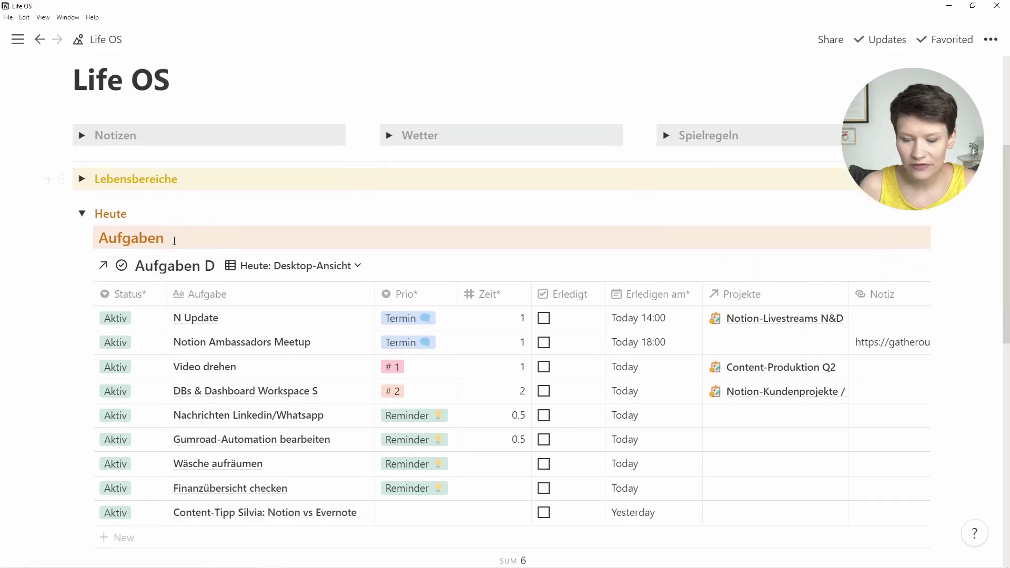
pyautogui.scroll(-4, 174, 241)
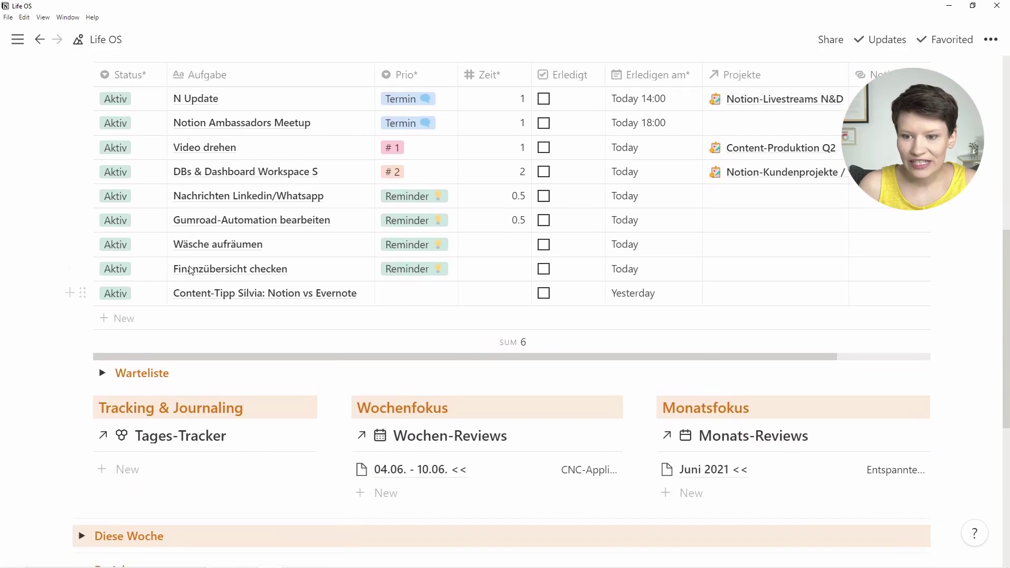
pyautogui.scroll(3, 190, 270)
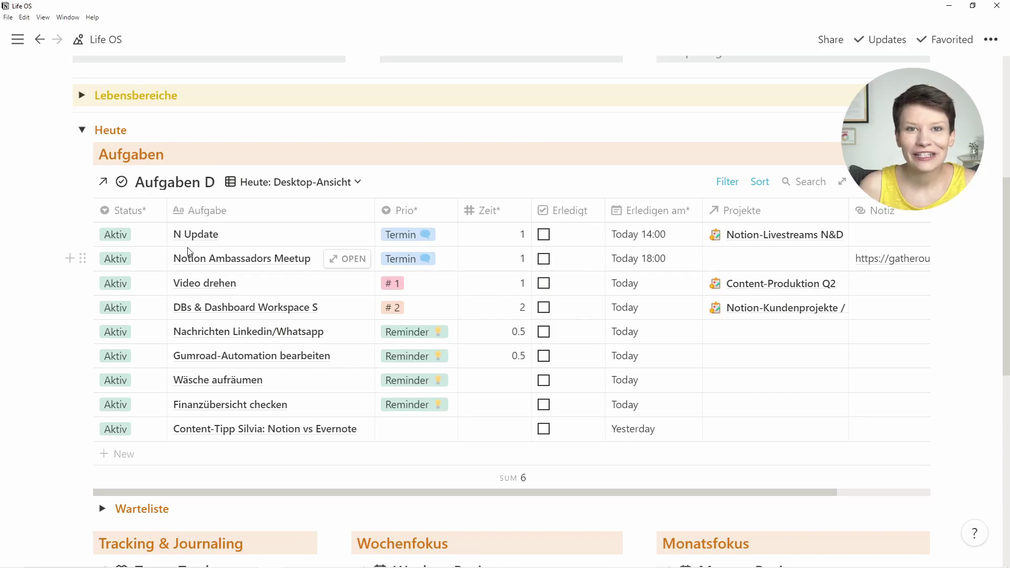
pyautogui.scroll(-2, 216, 252)
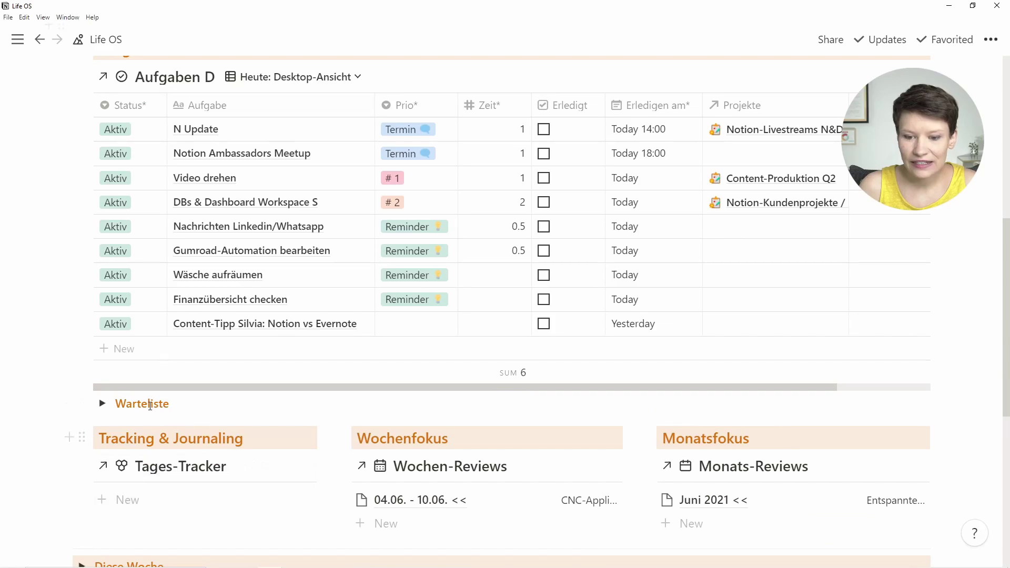
pyautogui.scroll(-2, 240, 421)
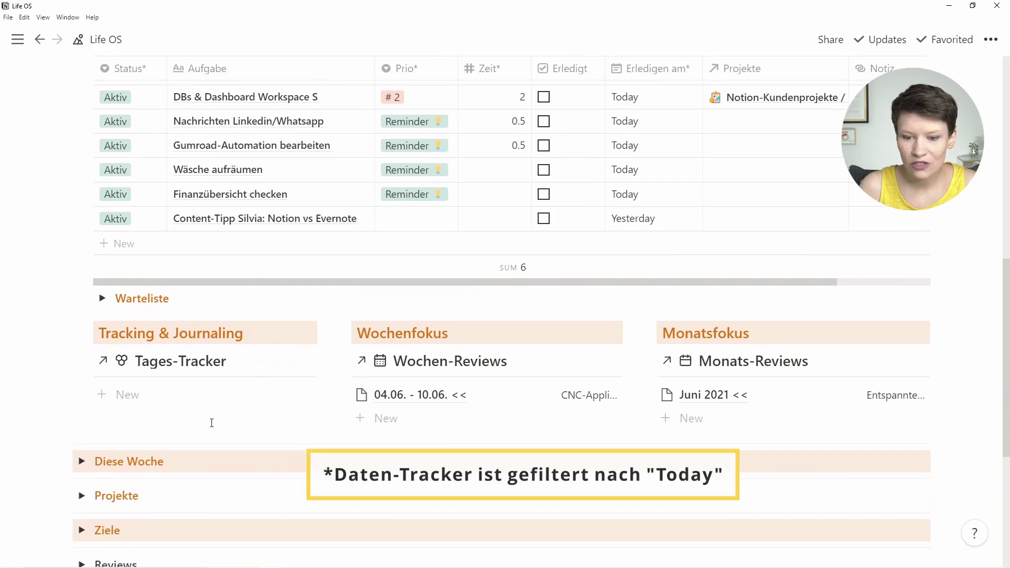
# - Create a new Tages-Tracker entry under Tracking & Journaling and title it "Jun 9"
pyautogui.click(126, 401)
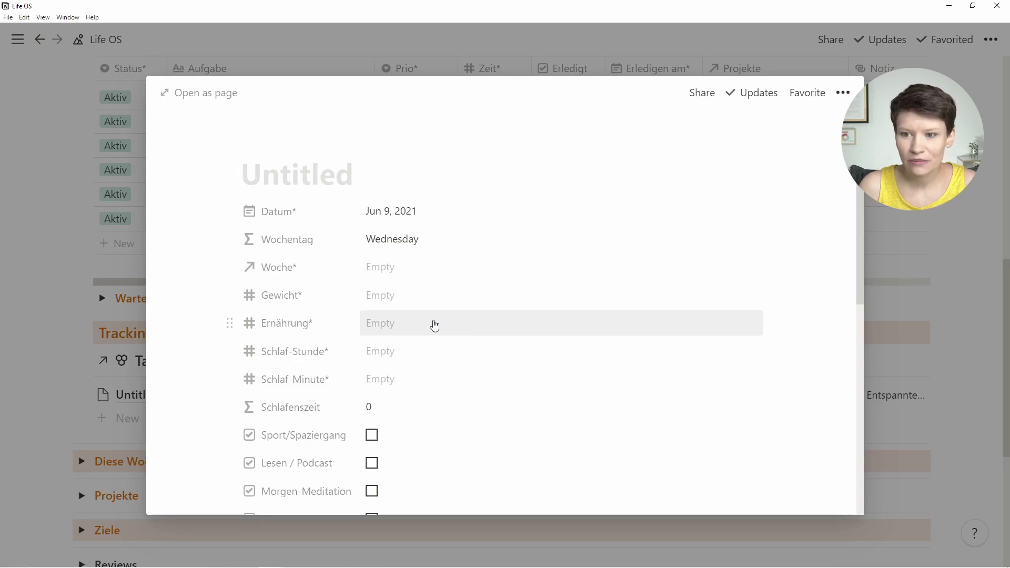
pyautogui.write('Jun')
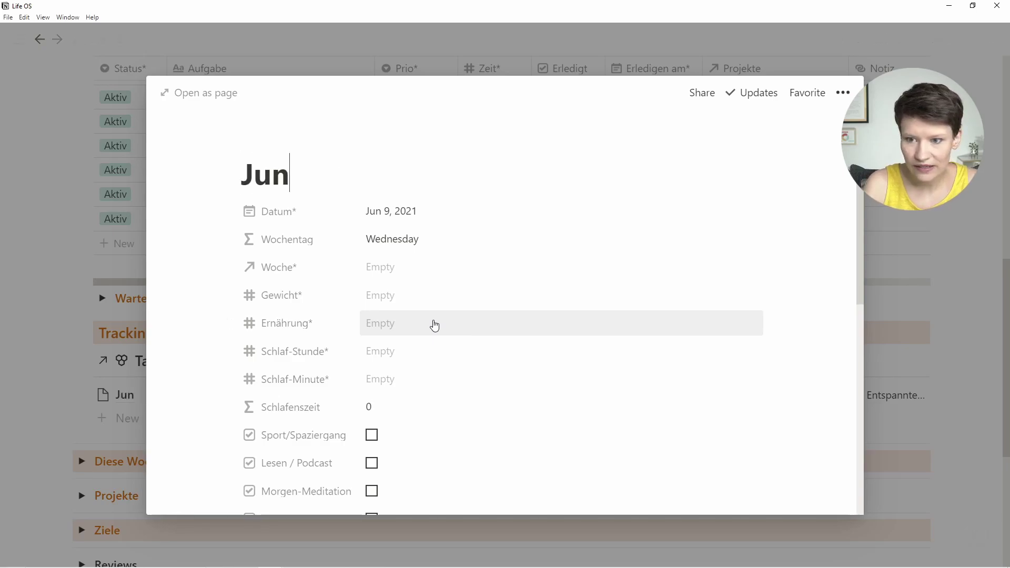
pyautogui.write(' 9')
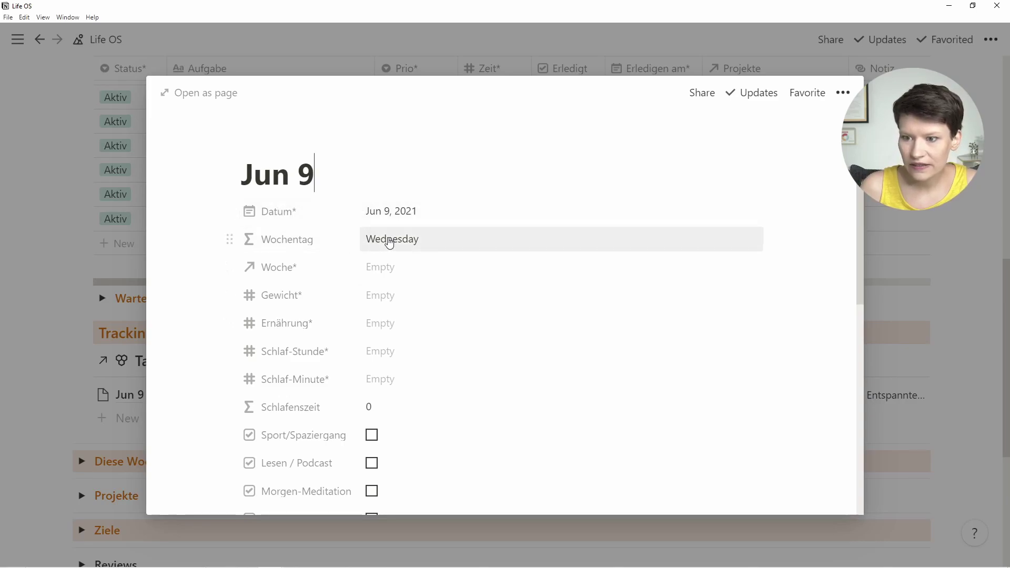
# - Search the Woche relation for "<<" and link the entry to the week 04.06. - 10.06. <<
pyautogui.click(378, 272)
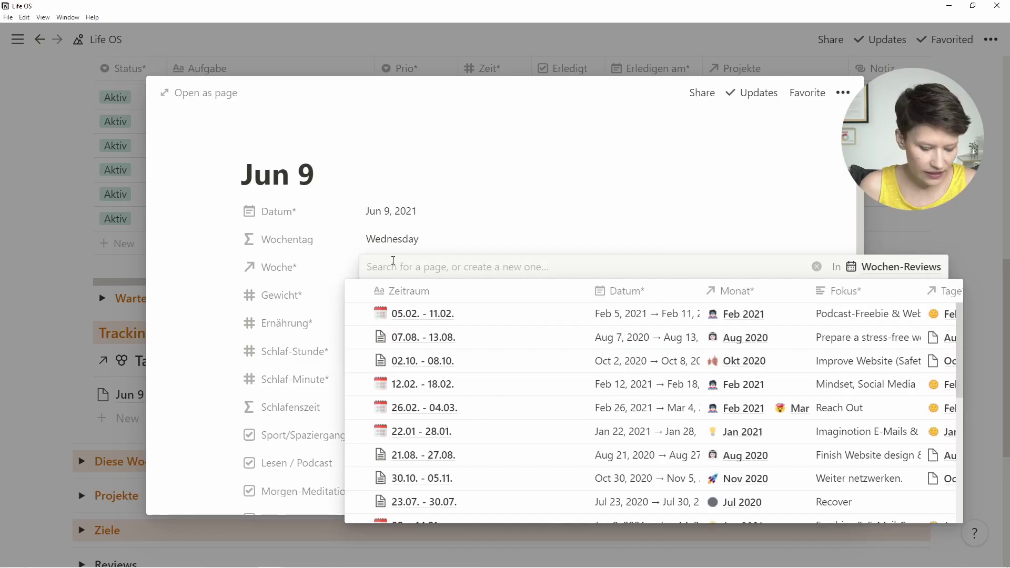
pyautogui.write('<<')
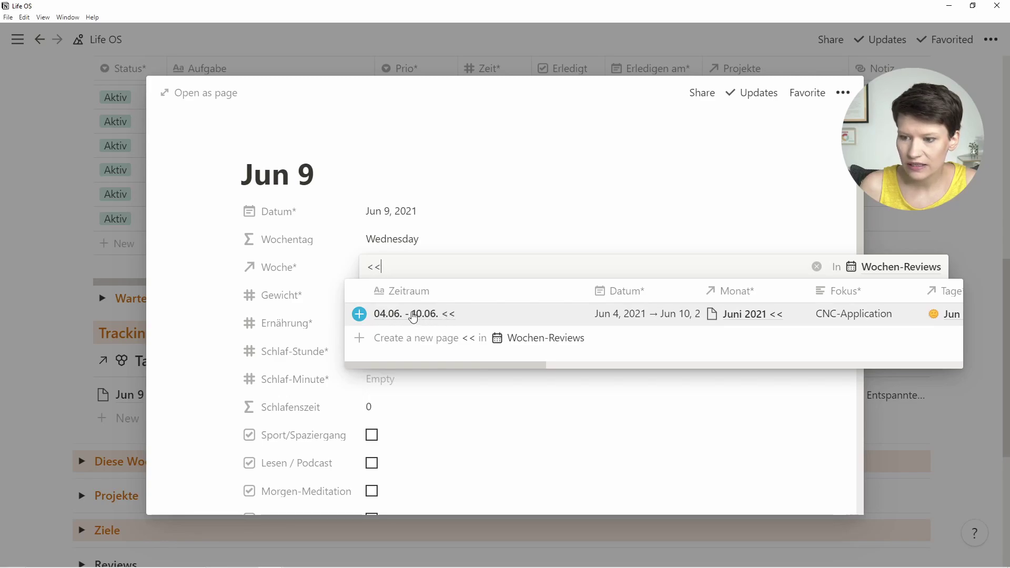
pyautogui.click(415, 316)
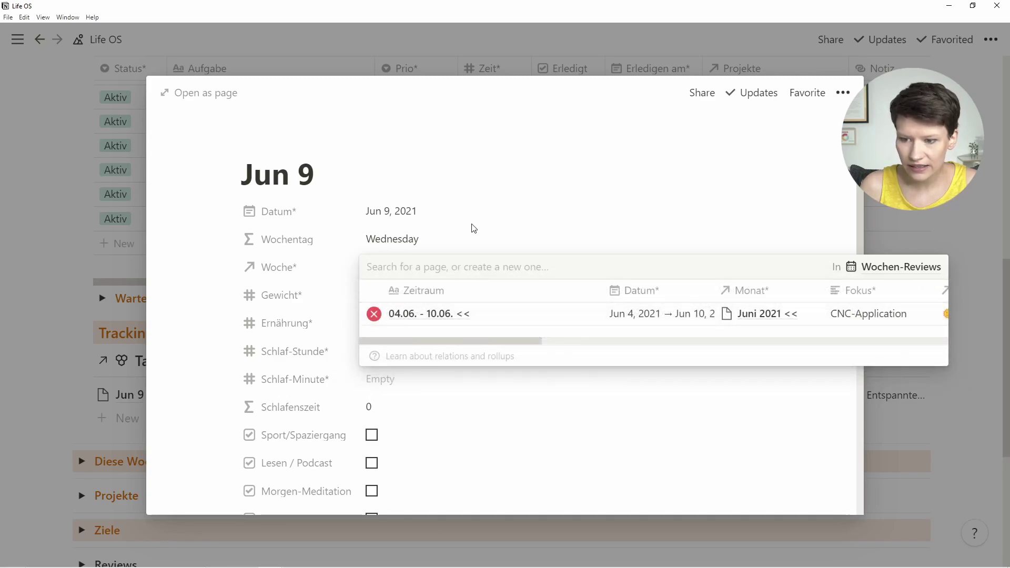
# - Set the entry's Gewicht to 48.1 and its Ernährung rating to 2
pyautogui.click(323, 295)
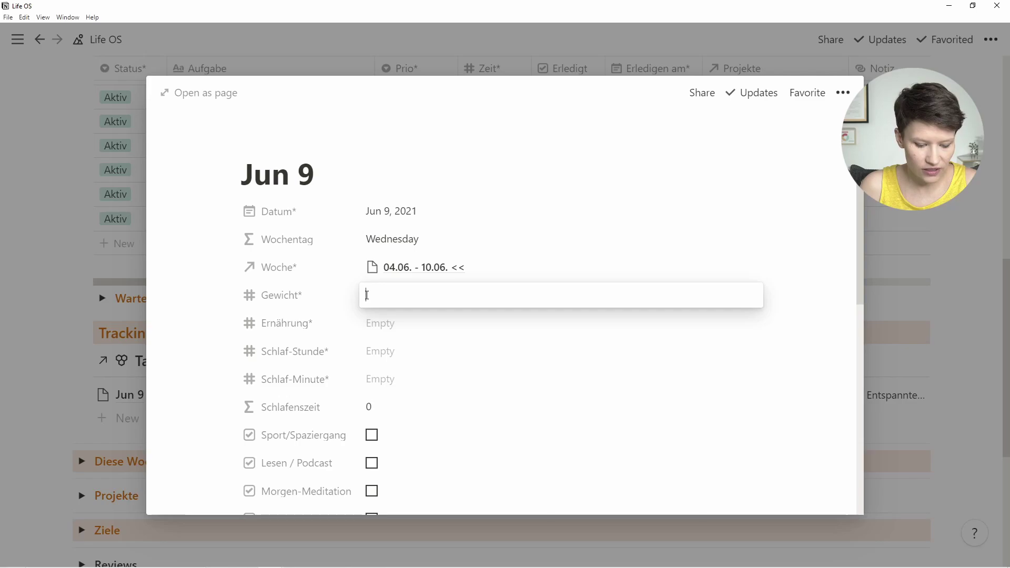
pyautogui.write('48.1')
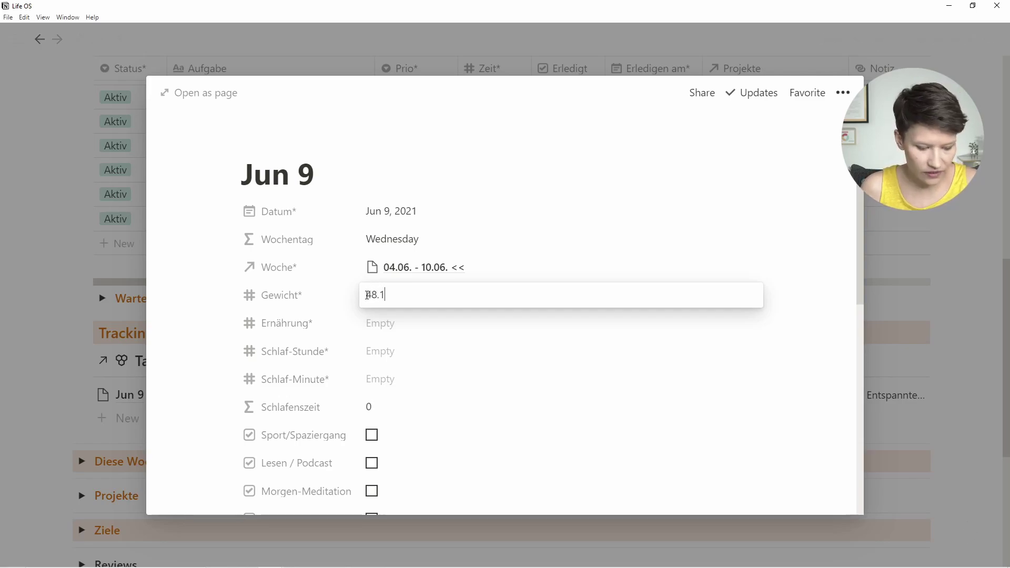
pyautogui.press('Tab')
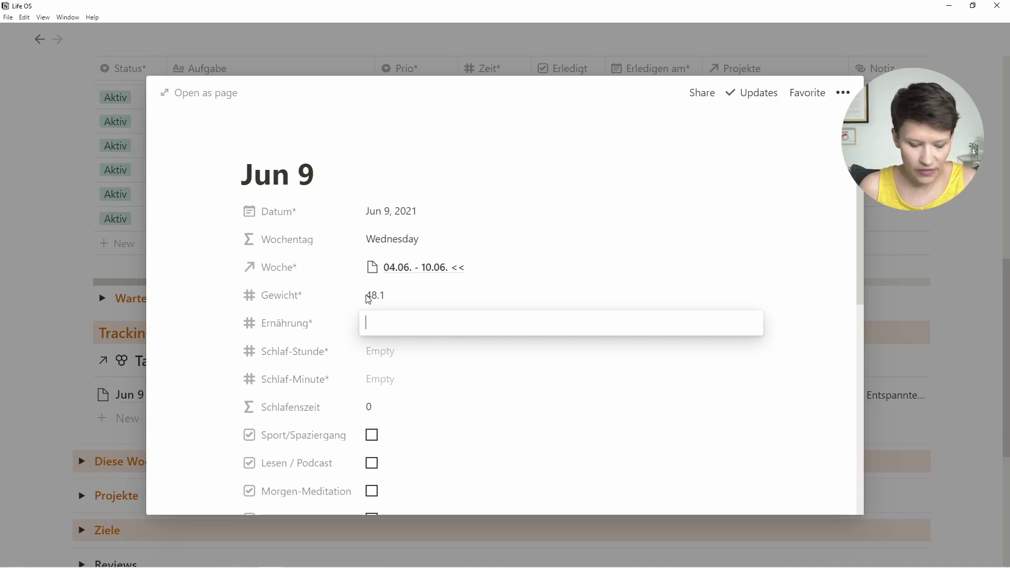
pyautogui.write('2')
pyautogui.press('Tab')
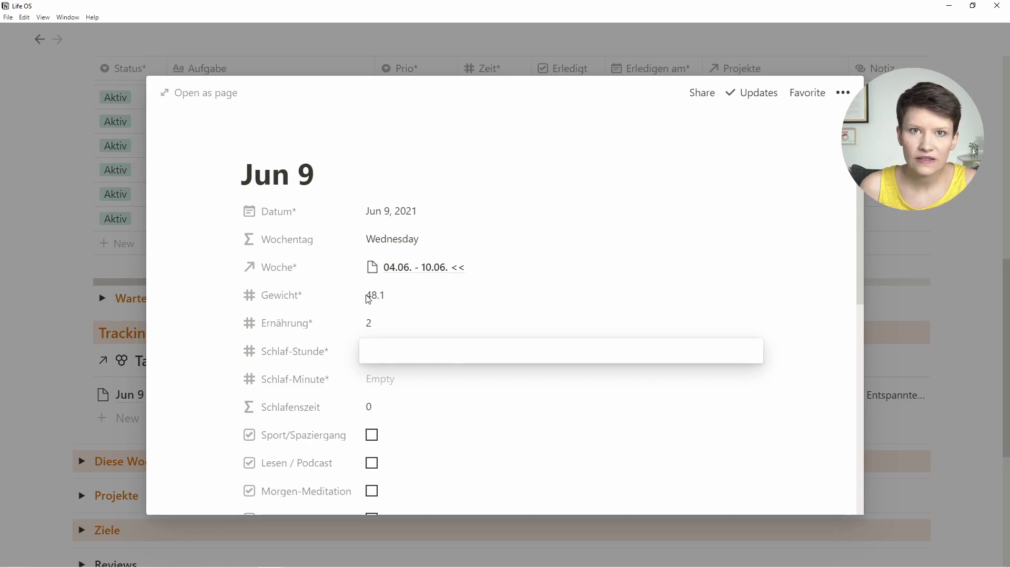
# - Record the sleep duration with Schlaf-Stunde 7 and Schlaf-Minute 32
pyautogui.write('7')
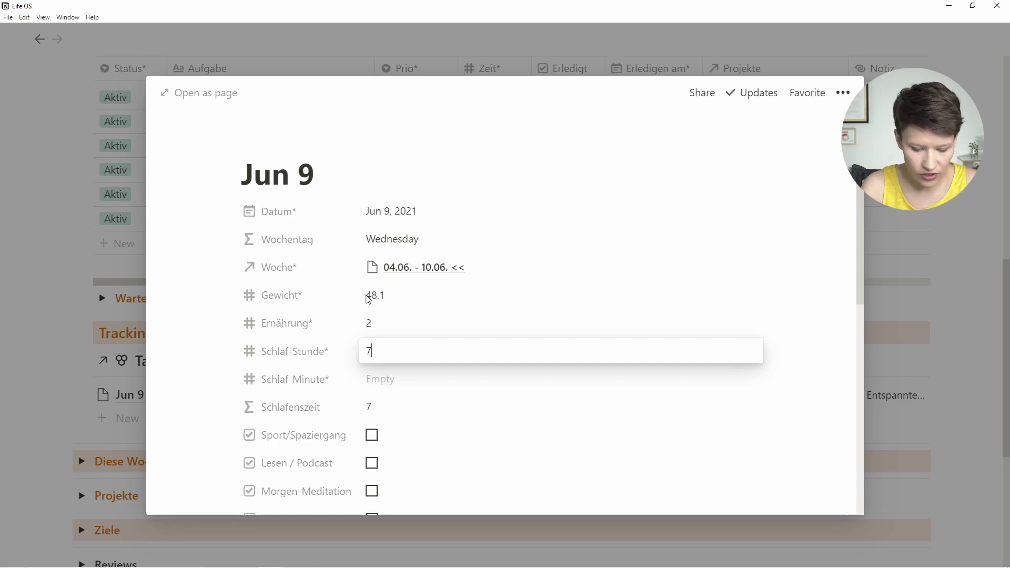
pyautogui.press('Tab')
pyautogui.write('32')
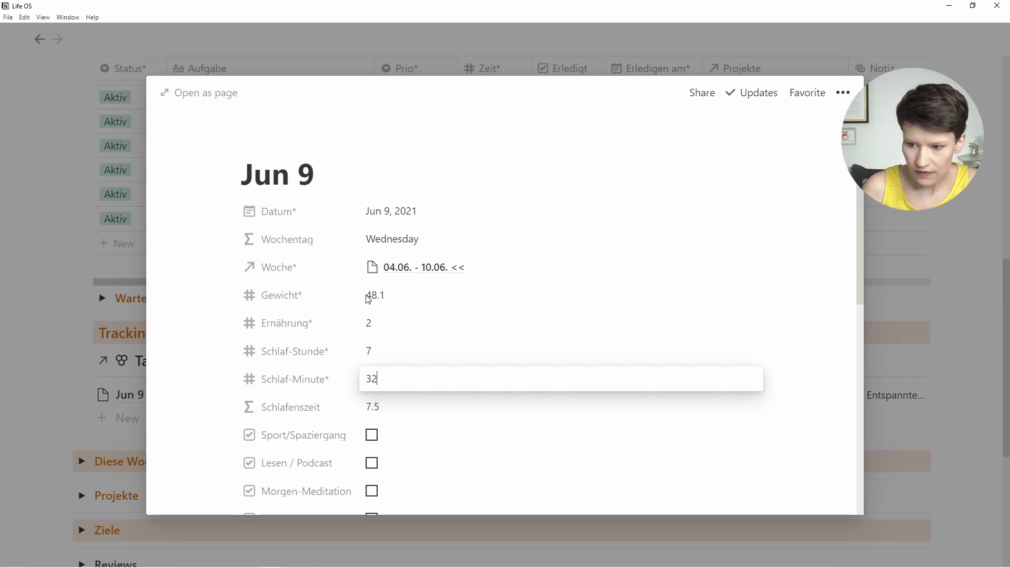
pyautogui.click(424, 415)
# - Mark Sport/Spaziergang, Morgen-Meditation, Affirmationen, Yoga and Vitamine as done for the day, leaving Lesen / Podcast unmarked
pyautogui.scroll(-2, 446, 396)
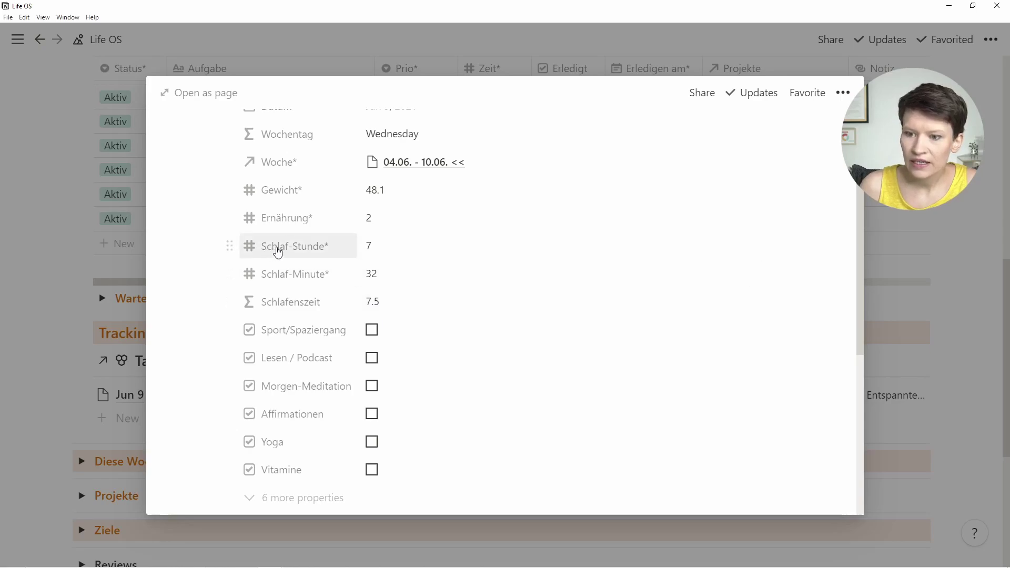
pyautogui.scroll(-1, 267, 279)
pyautogui.scroll(-1, 305, 268)
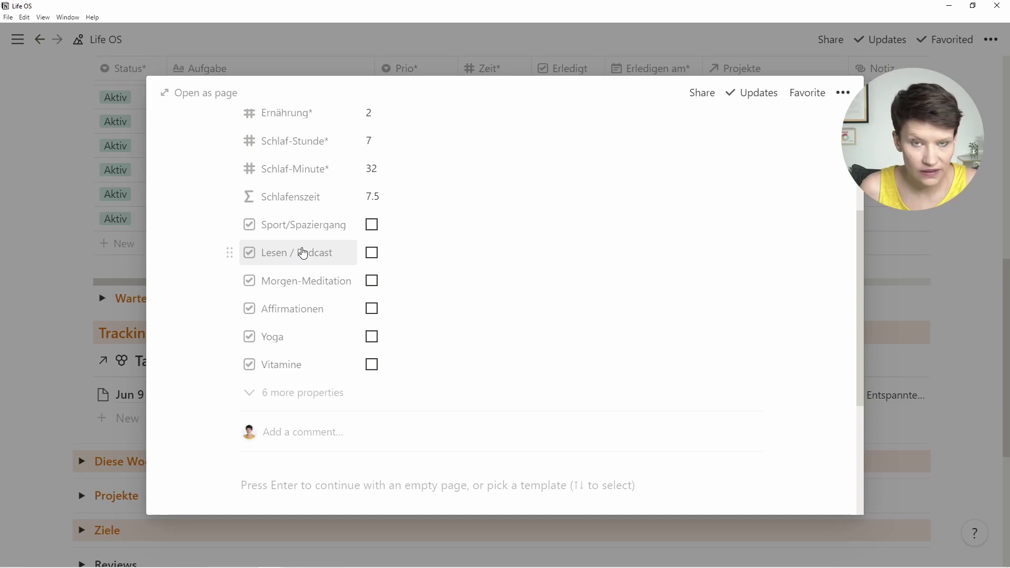
pyautogui.click(372, 224)
pyautogui.scroll(-1, 390, 252)
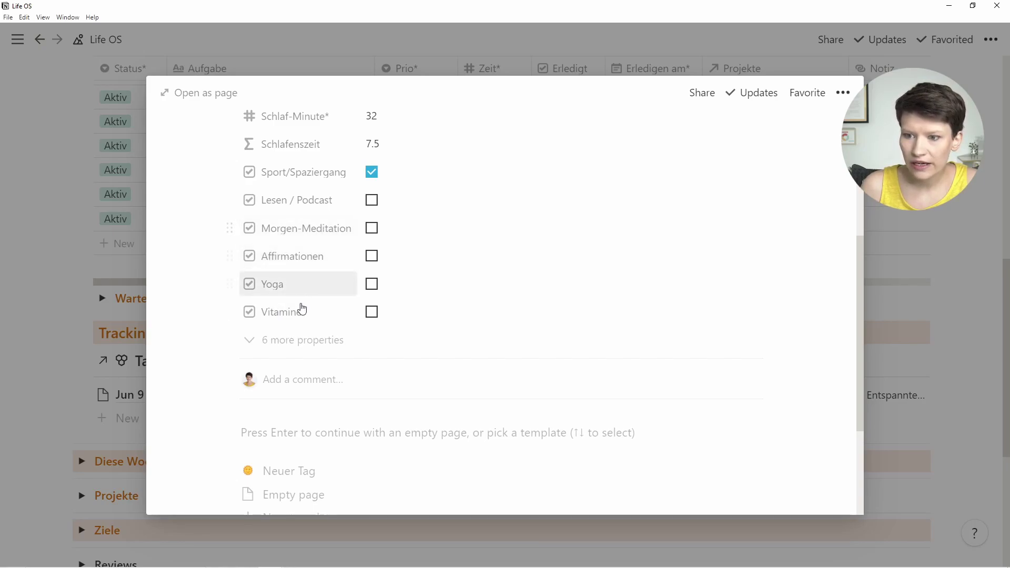
pyautogui.click(372, 229)
pyautogui.click(372, 258)
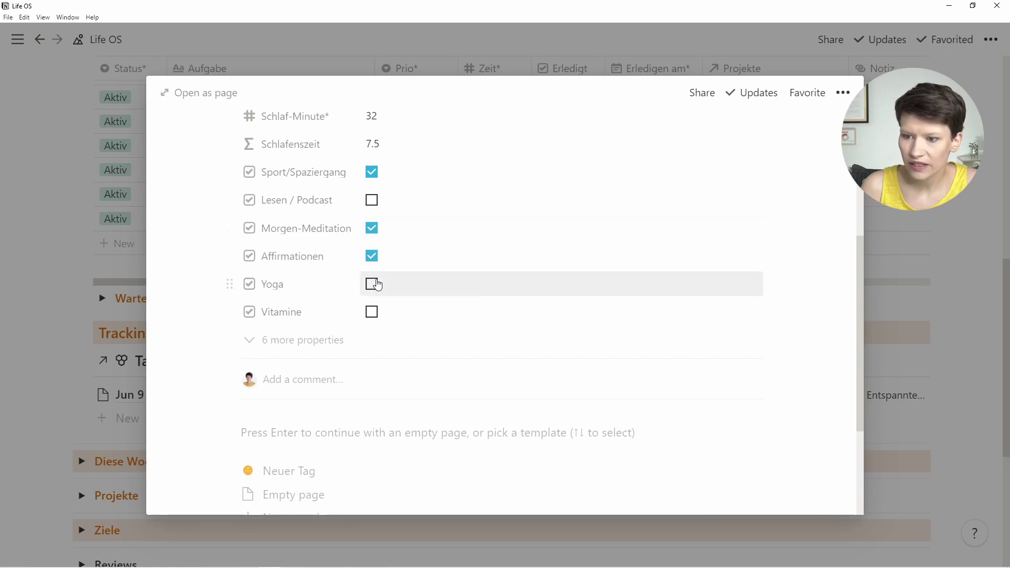
pyautogui.click(372, 285)
pyautogui.click(372, 313)
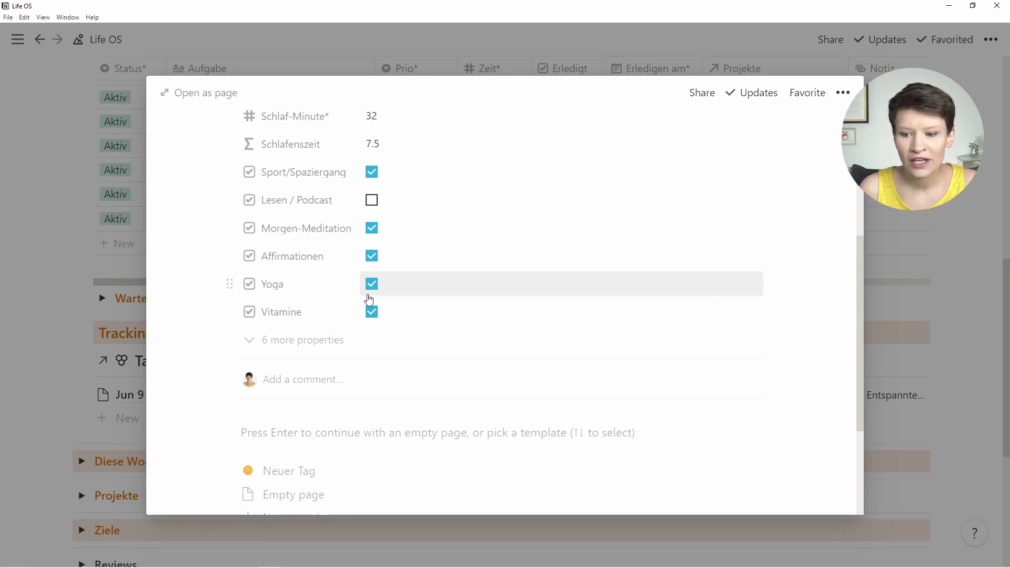
# - Apply the Neuer Tag template to the entry and bring its Start in den Arbeitstag prompts into view
pyautogui.scroll(-2, 383, 310)
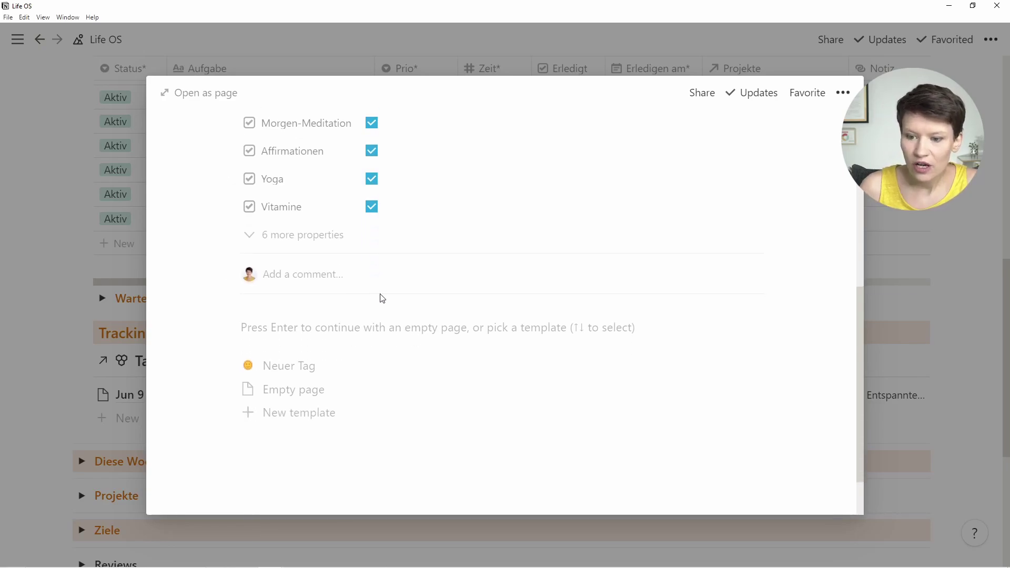
pyautogui.click(308, 368)
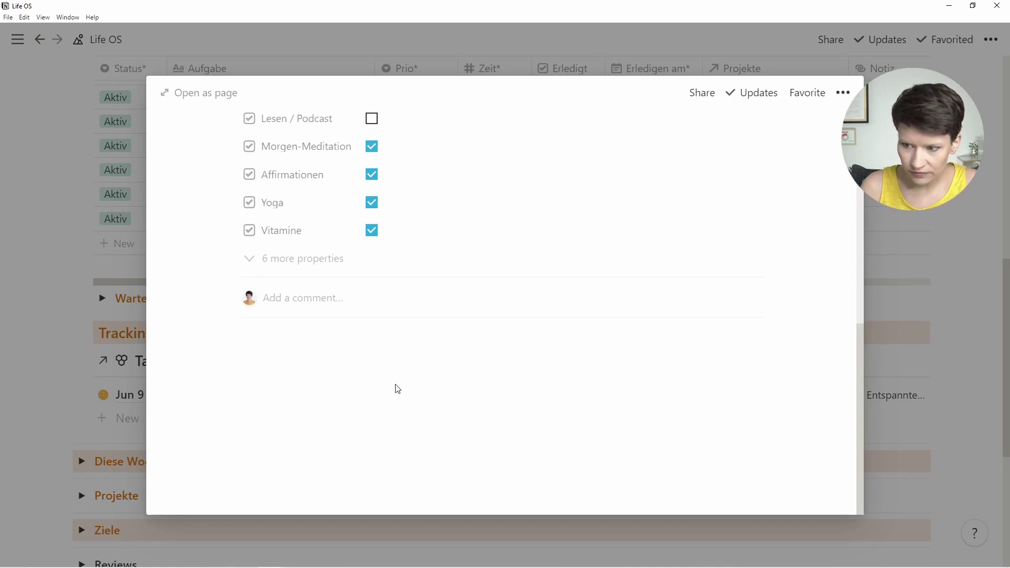
pyautogui.scroll(-3, 270, 376)
pyautogui.scroll(1, 358, 403)
pyautogui.scroll(-1, 358, 403)
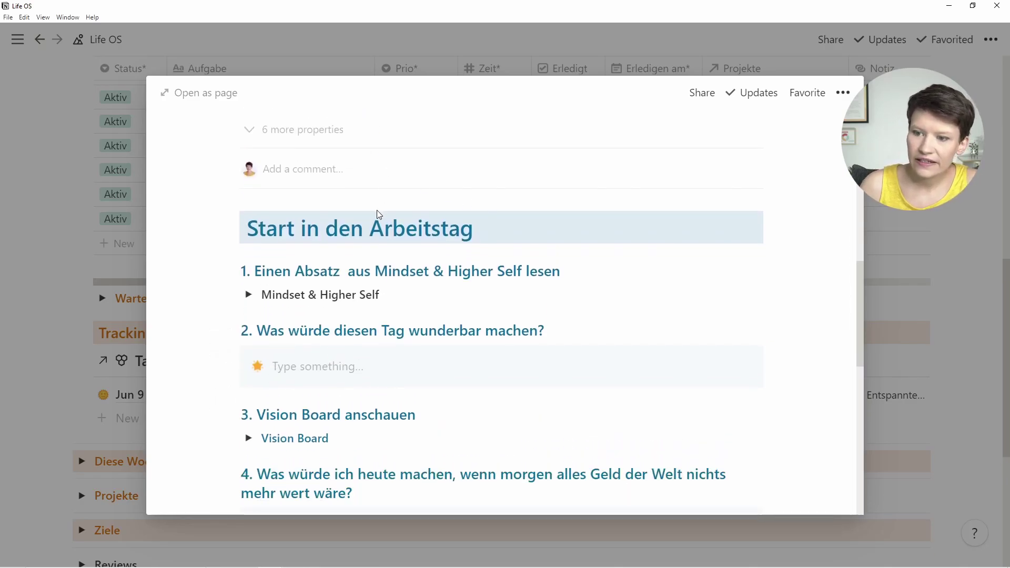
# - Look over the applied template's Start in den Arbeitstag and Ende des Arbeitstages sections, including their prompts and toggles
pyautogui.scroll(-1, 377, 210)
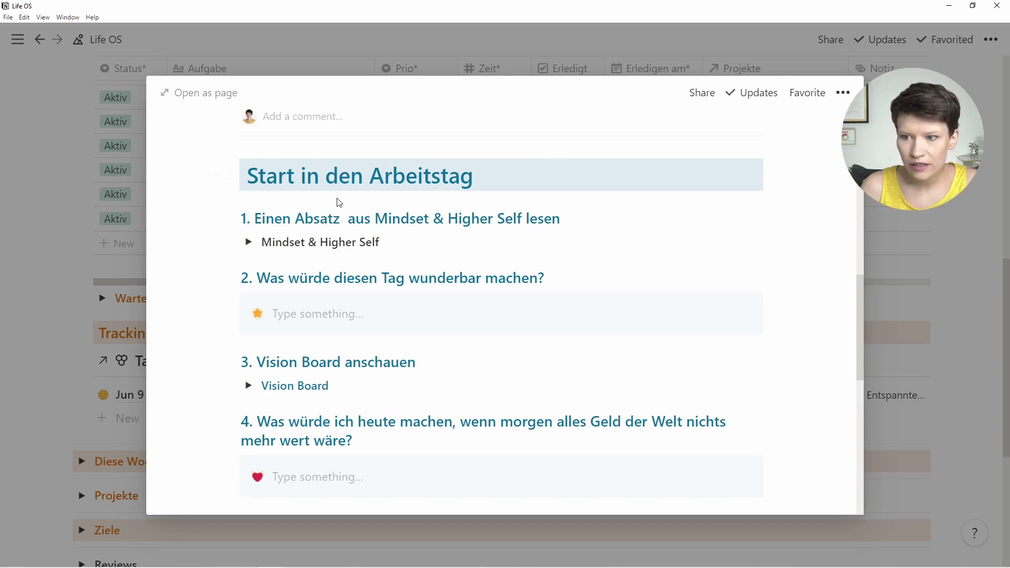
pyautogui.scroll(-5, 347, 205)
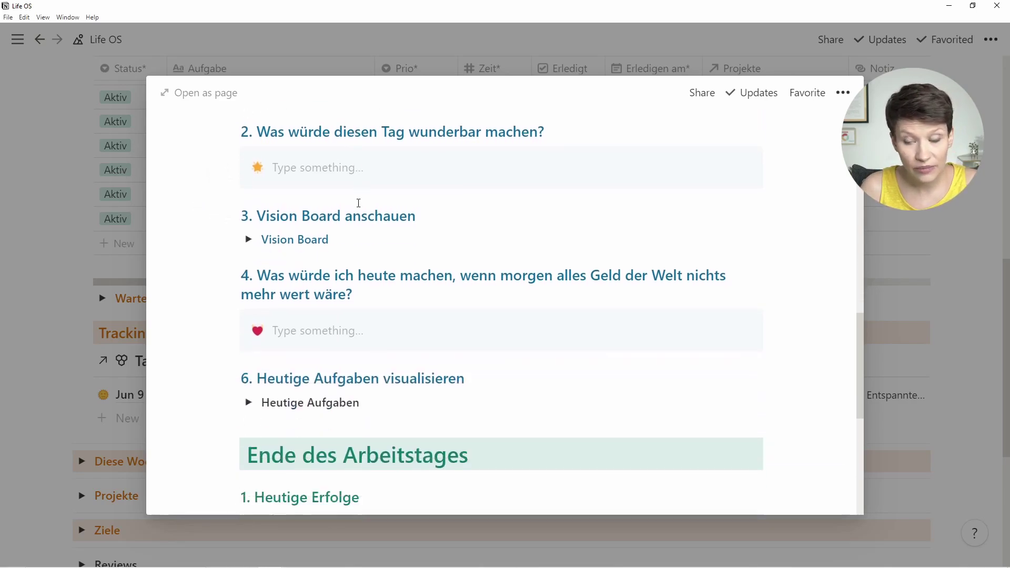
pyautogui.scroll(-2, 333, 253)
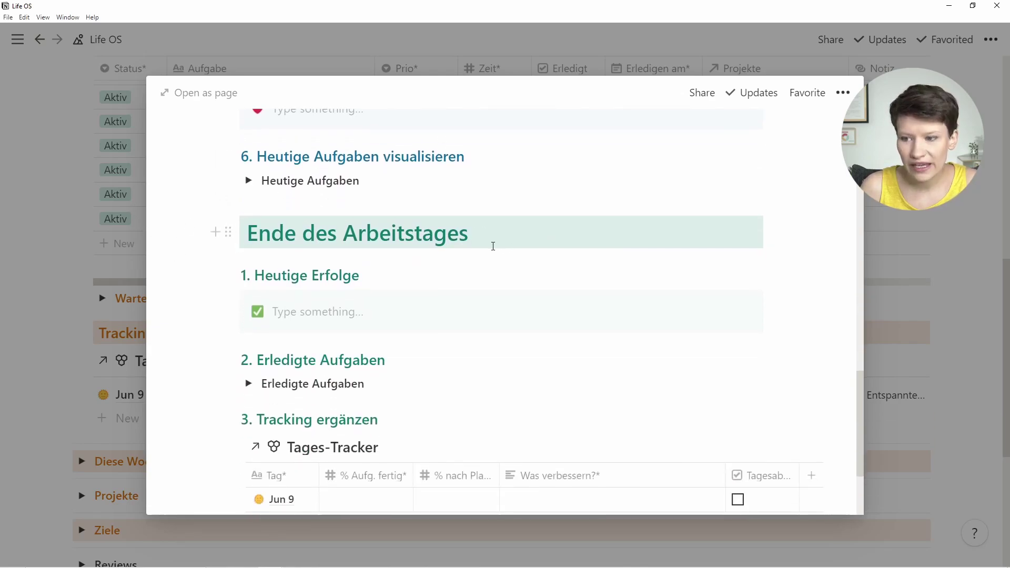
pyautogui.scroll(10, 479, 238)
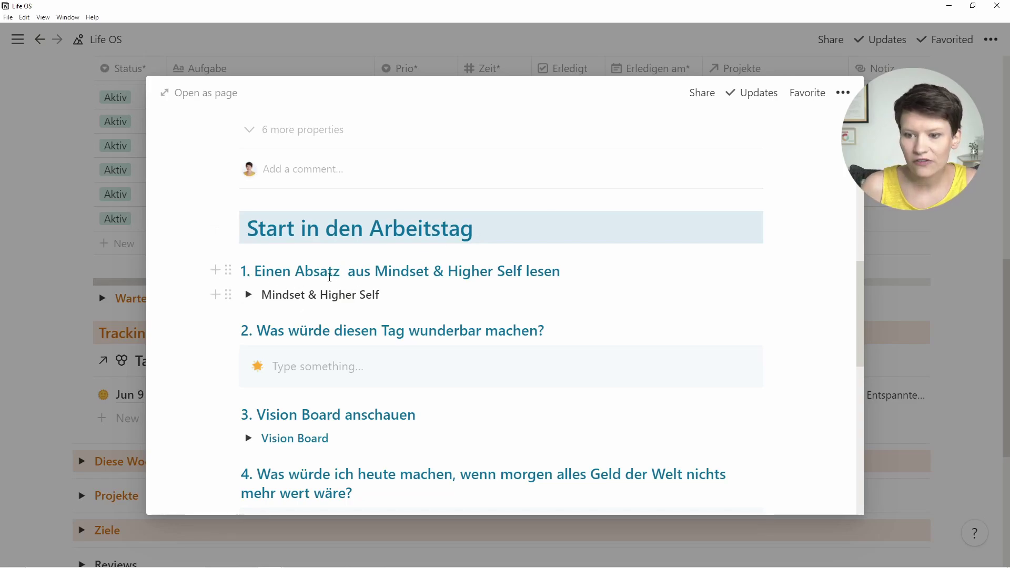
pyautogui.scroll(-1, 416, 288)
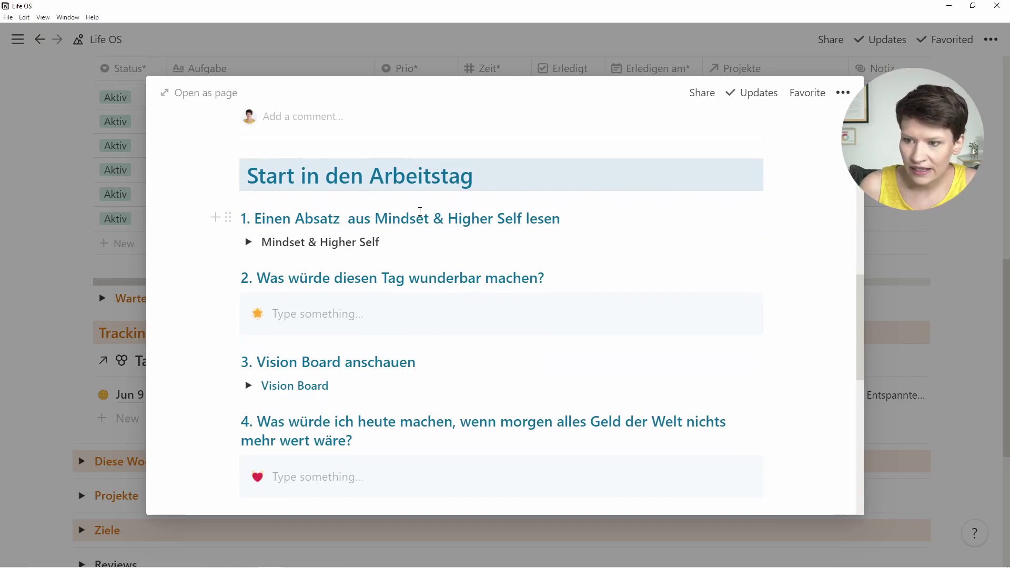
pyautogui.scroll(-3, 419, 211)
pyautogui.scroll(2, 330, 180)
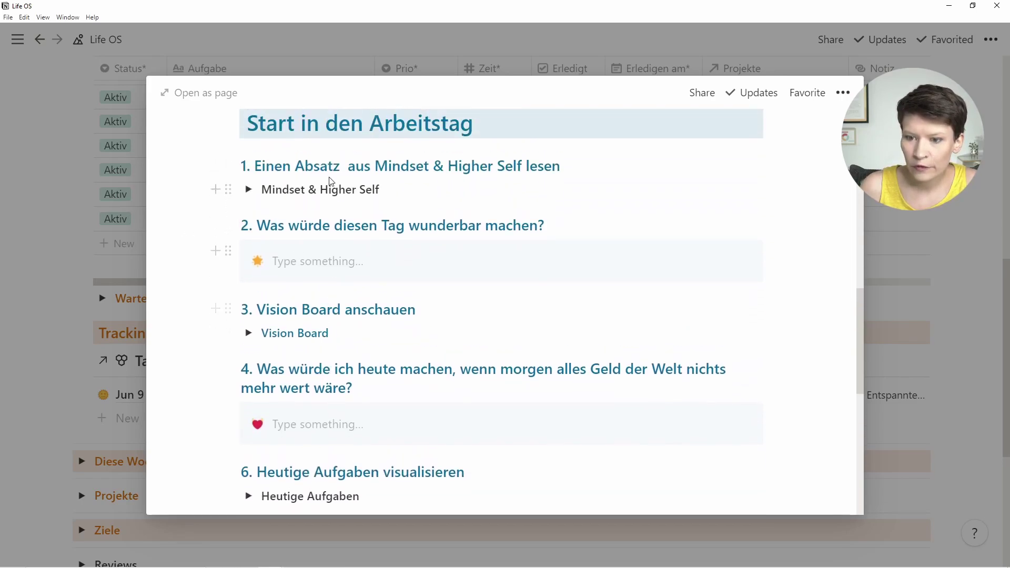
pyautogui.scroll(2, 254, 226)
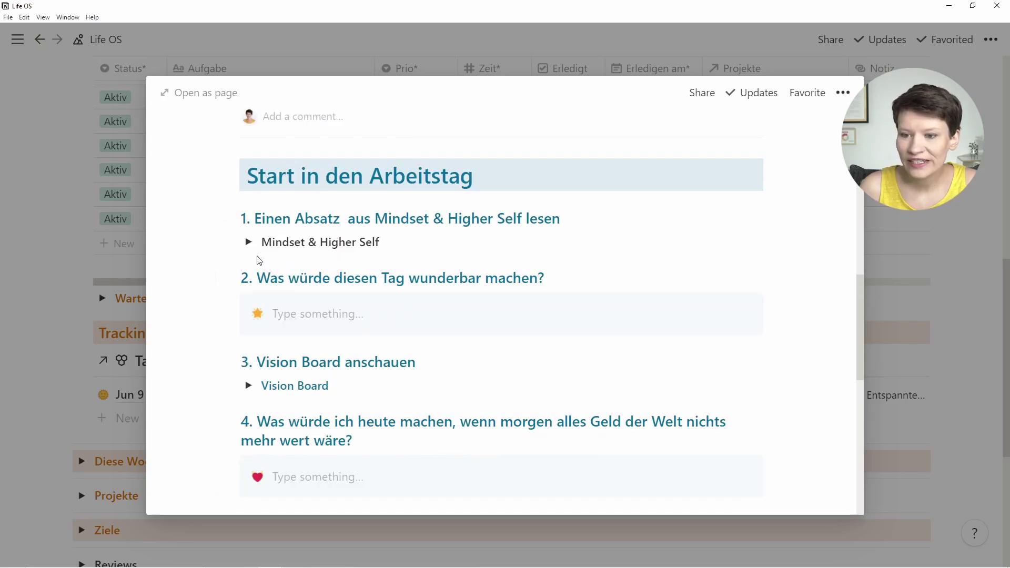
# - Expand the Mindset & Higher Self toggle, browse its gallery of quote cards, and collapse it again
pyautogui.click(249, 242)
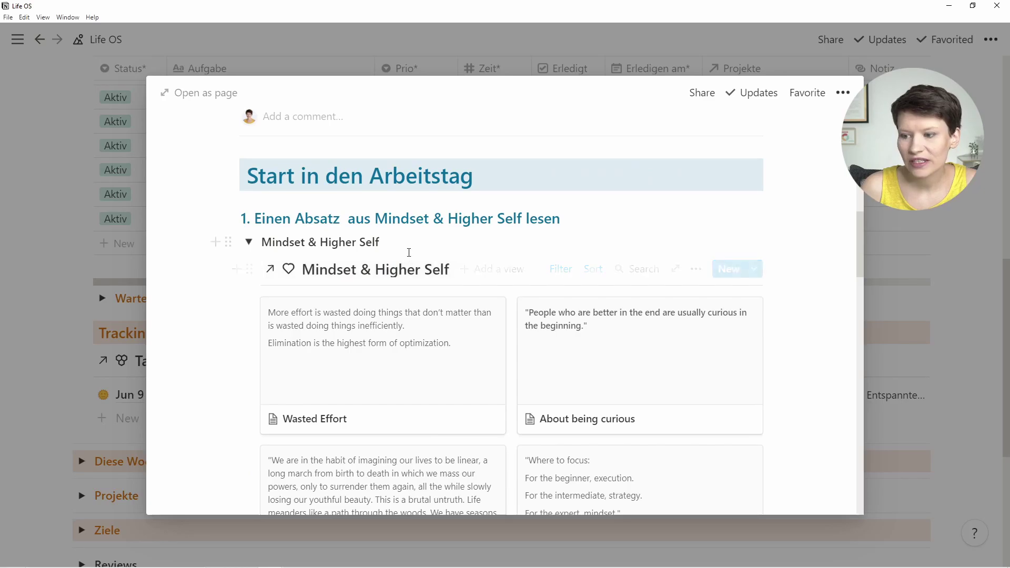
pyautogui.scroll(-4, 416, 258)
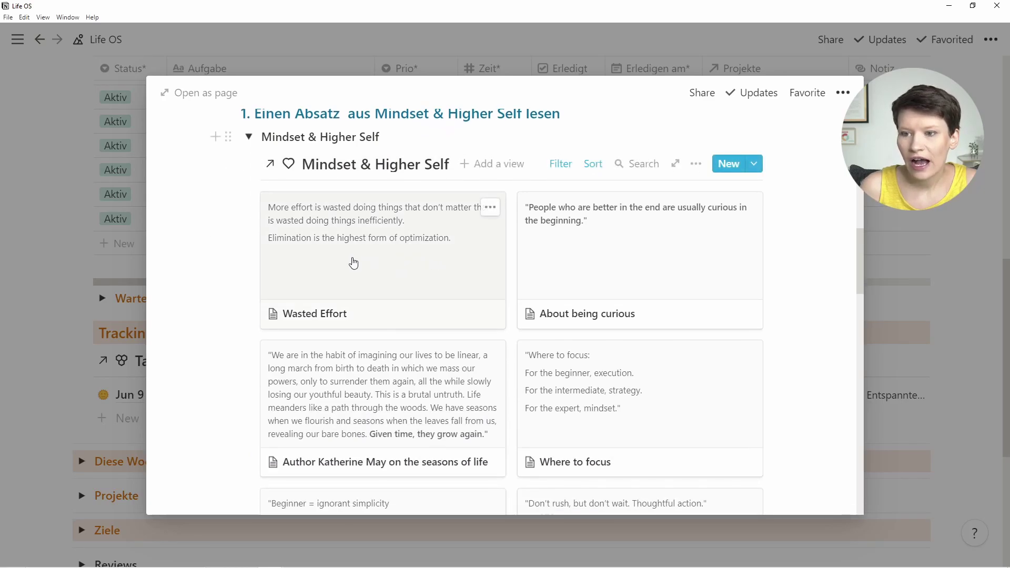
pyautogui.scroll(-1, 378, 239)
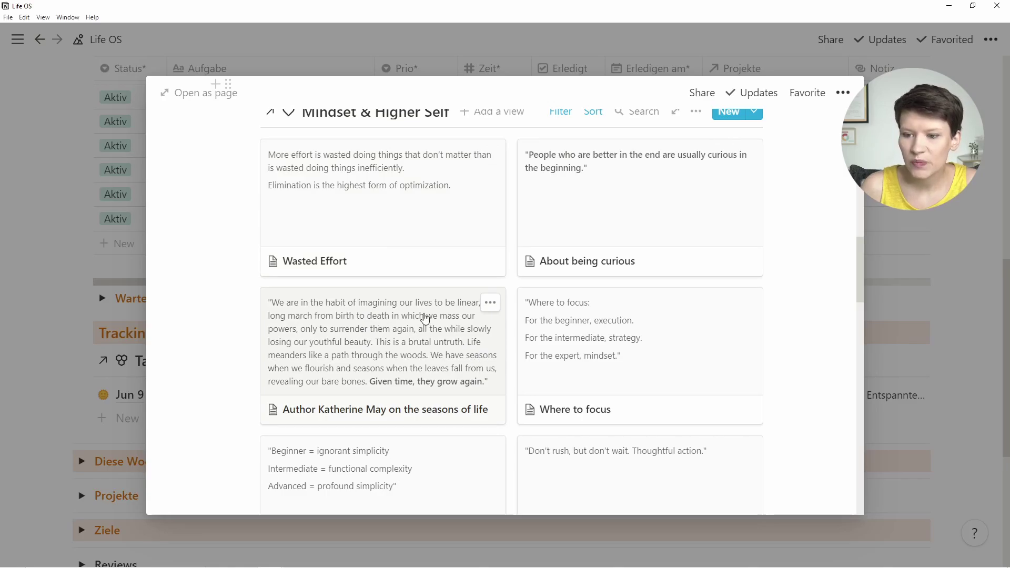
pyautogui.scroll(-4, 425, 317)
pyautogui.scroll(1, 420, 322)
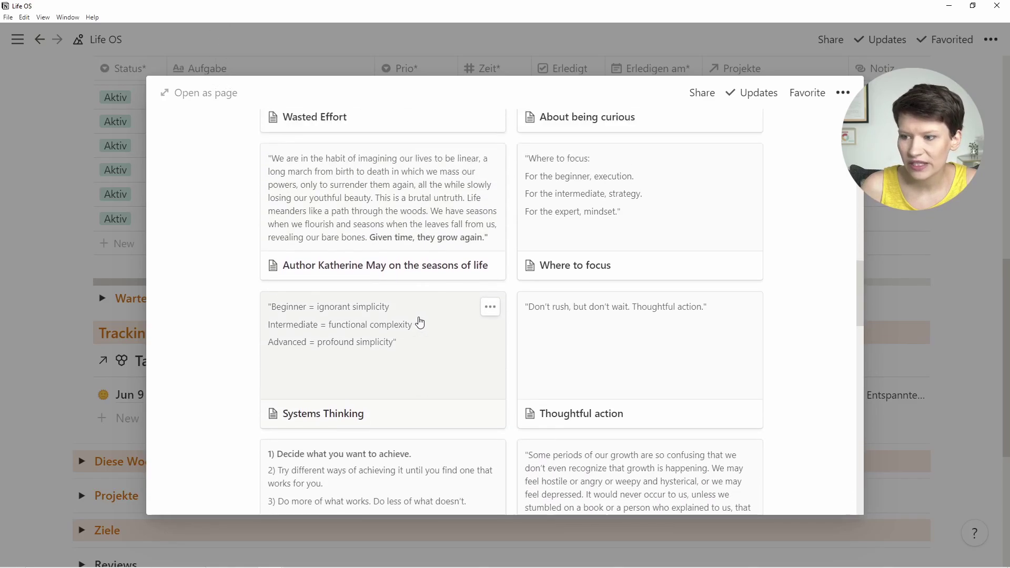
pyautogui.scroll(1, 447, 308)
pyautogui.scroll(-4, 464, 315)
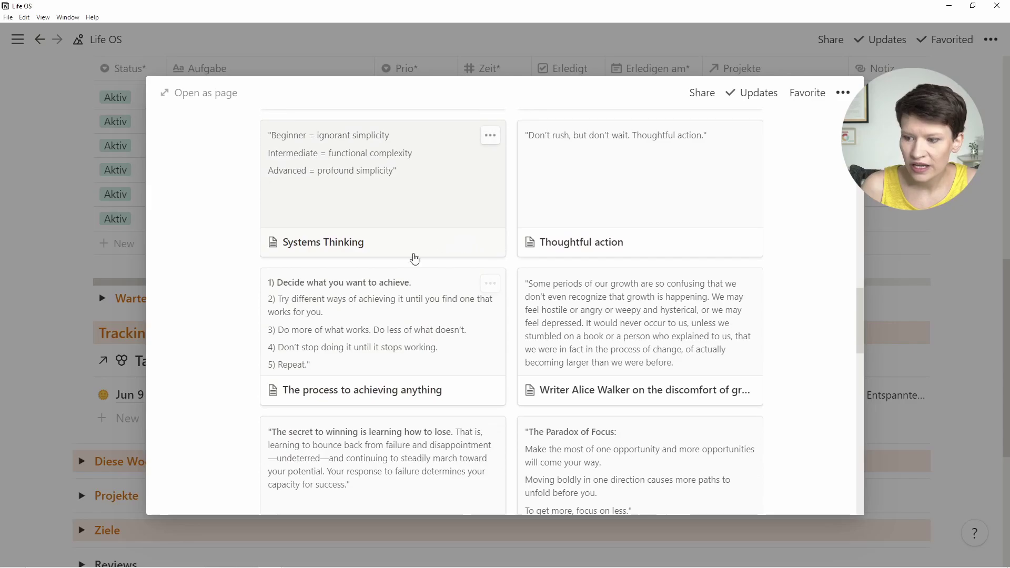
pyautogui.scroll(-3, 447, 284)
pyautogui.scroll(11, 478, 304)
pyautogui.scroll(-2, 546, 321)
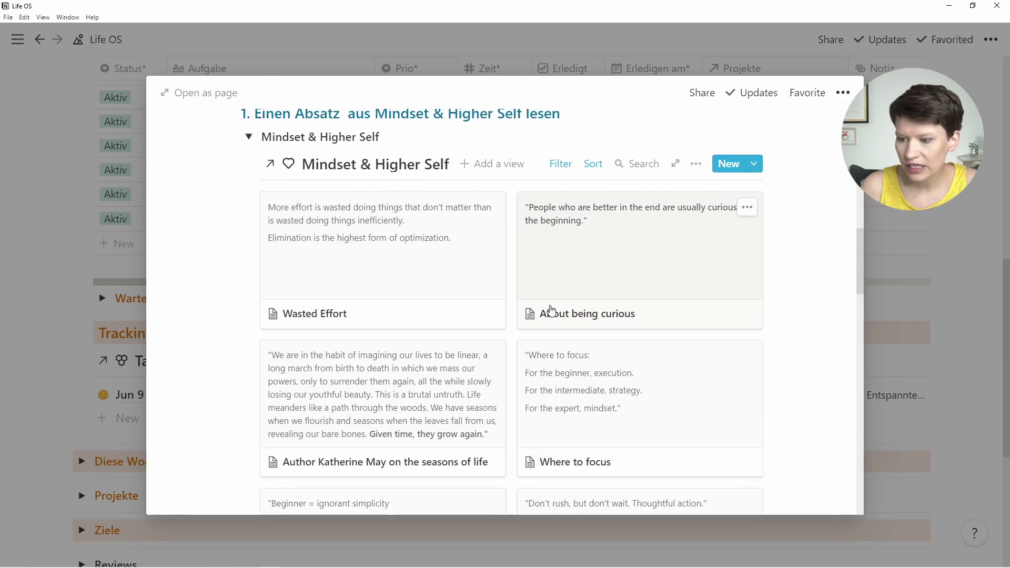
pyautogui.scroll(2, 273, 231)
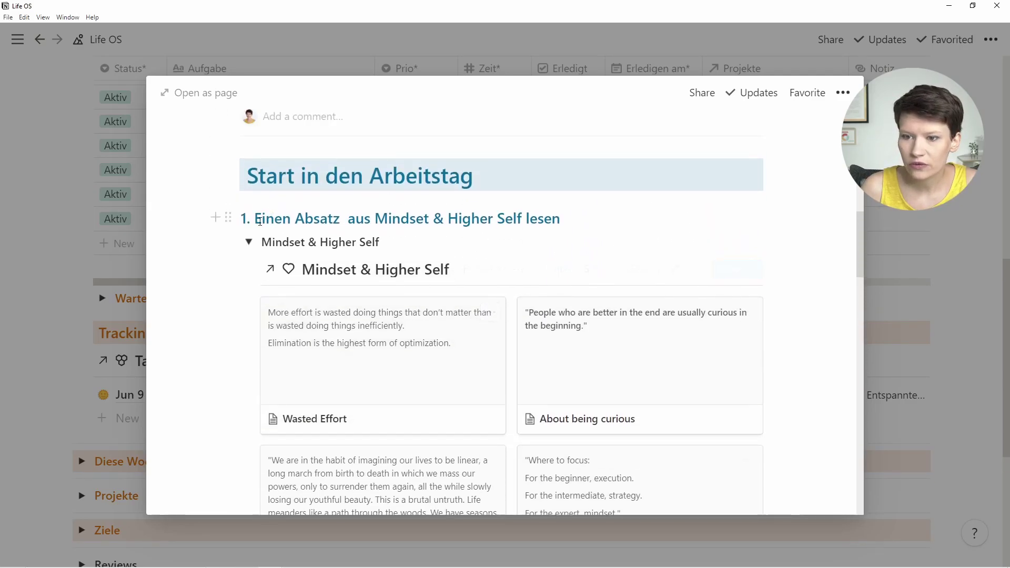
pyautogui.click(249, 242)
# - Read prompts 2 to 4 of the workday start and inspect the day's tasks inside the Heutige Aufgaben toggle, leaving it collapsed
pyautogui.scroll(-1, 318, 231)
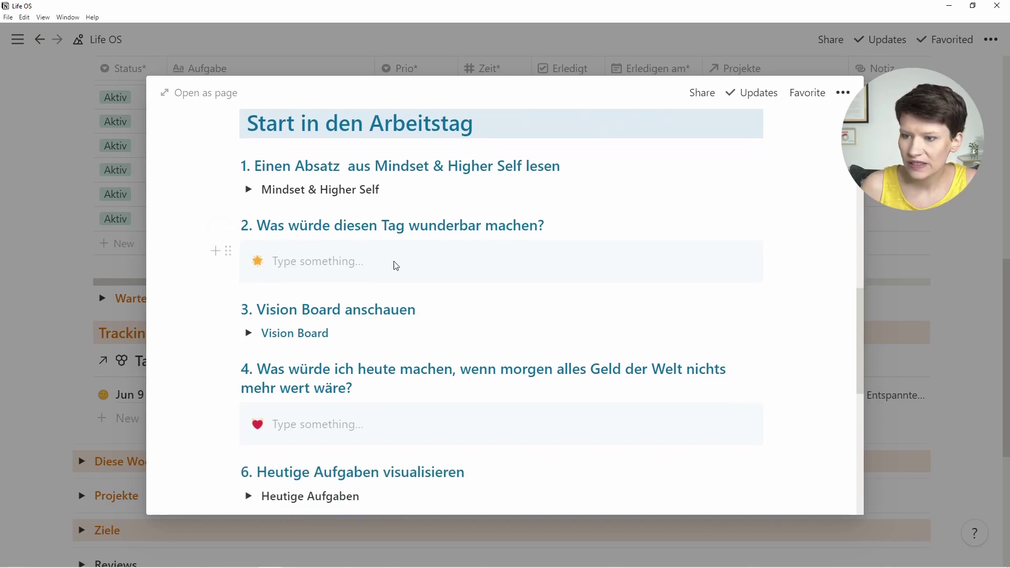
pyautogui.scroll(-2, 357, 276)
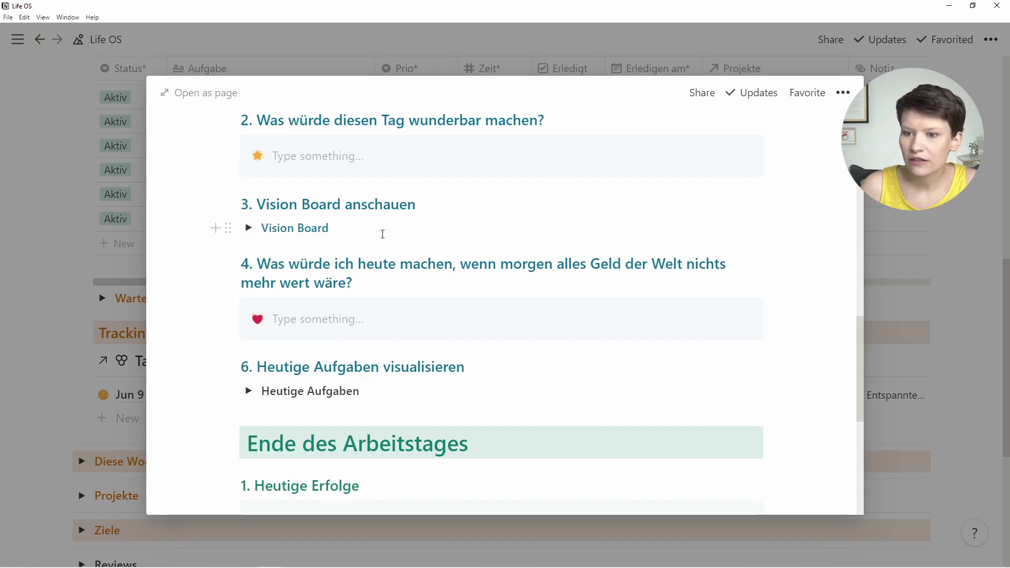
pyautogui.scroll(-1, 440, 237)
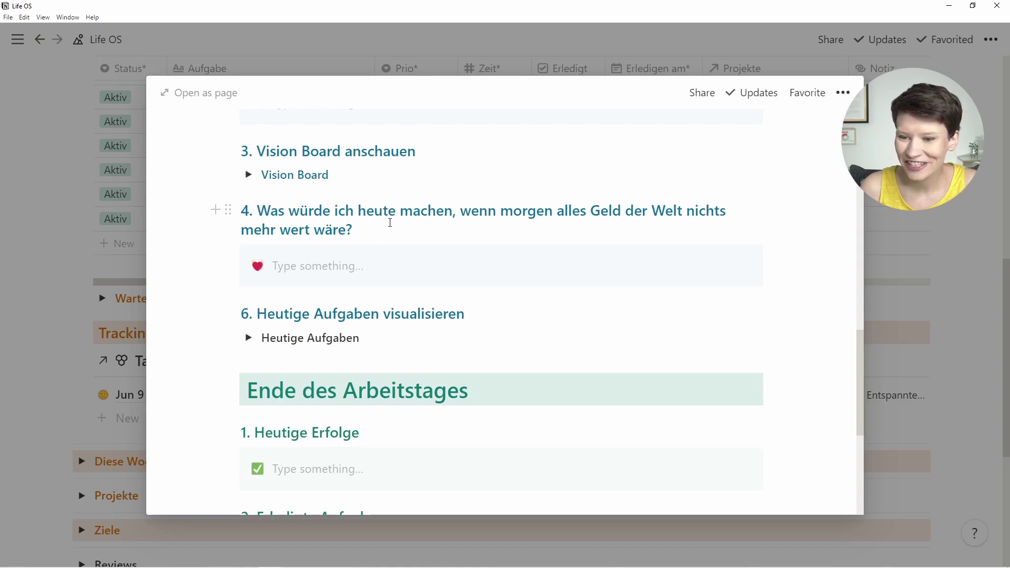
pyautogui.scroll(-1, 392, 239)
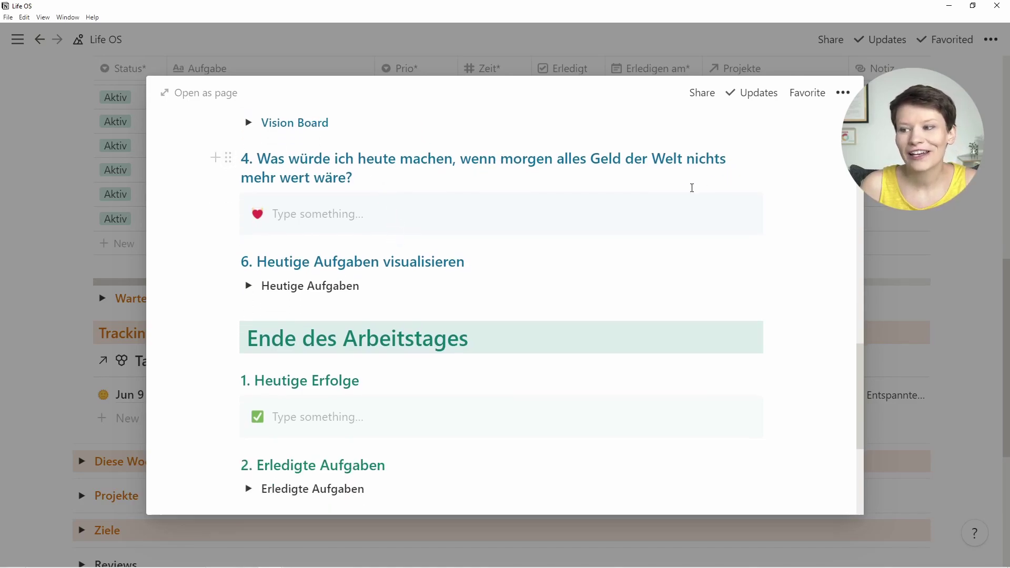
pyautogui.scroll(-2, 295, 197)
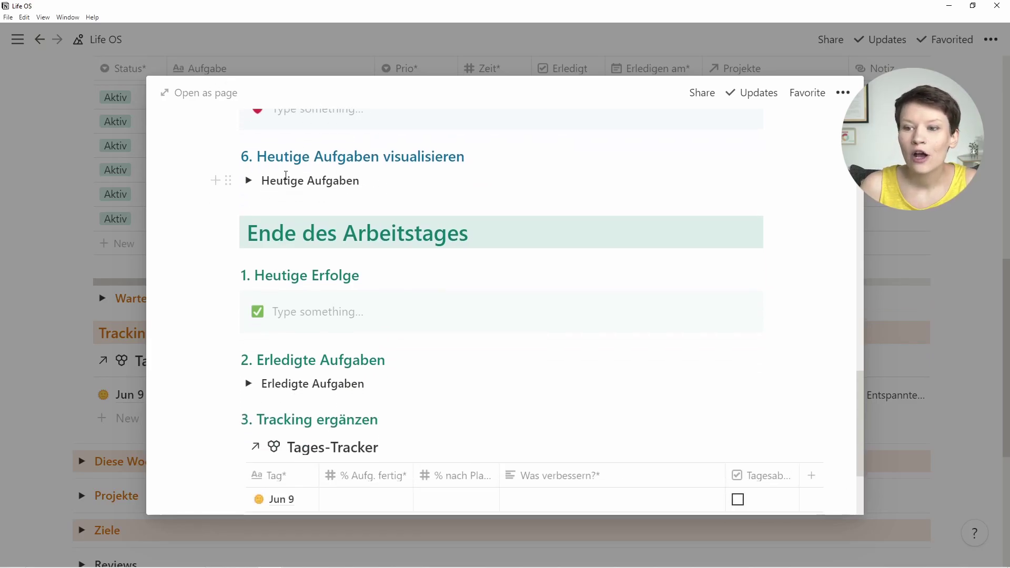
pyautogui.scroll(2, 278, 227)
pyautogui.click(248, 286)
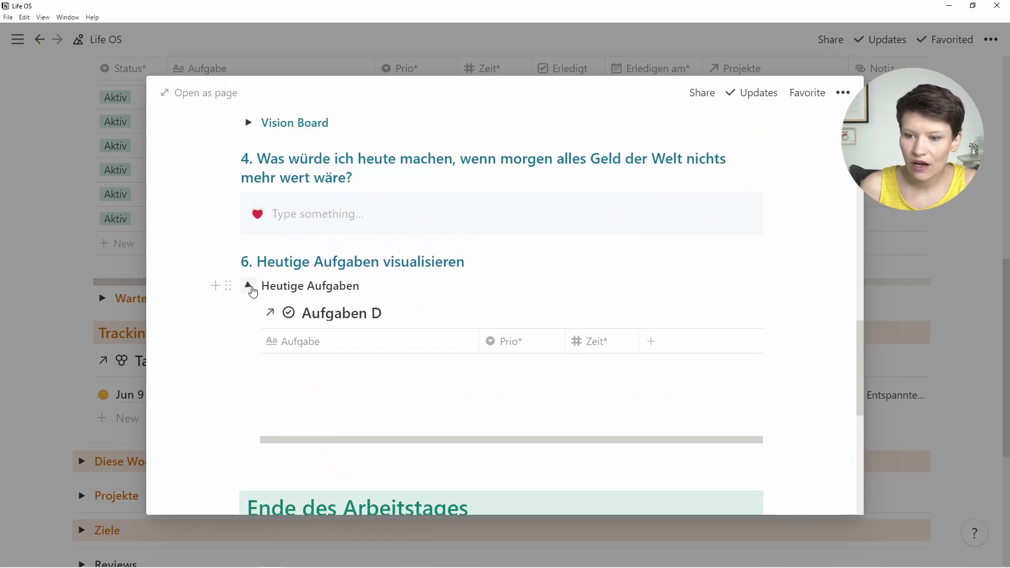
pyautogui.scroll(-2, 395, 288)
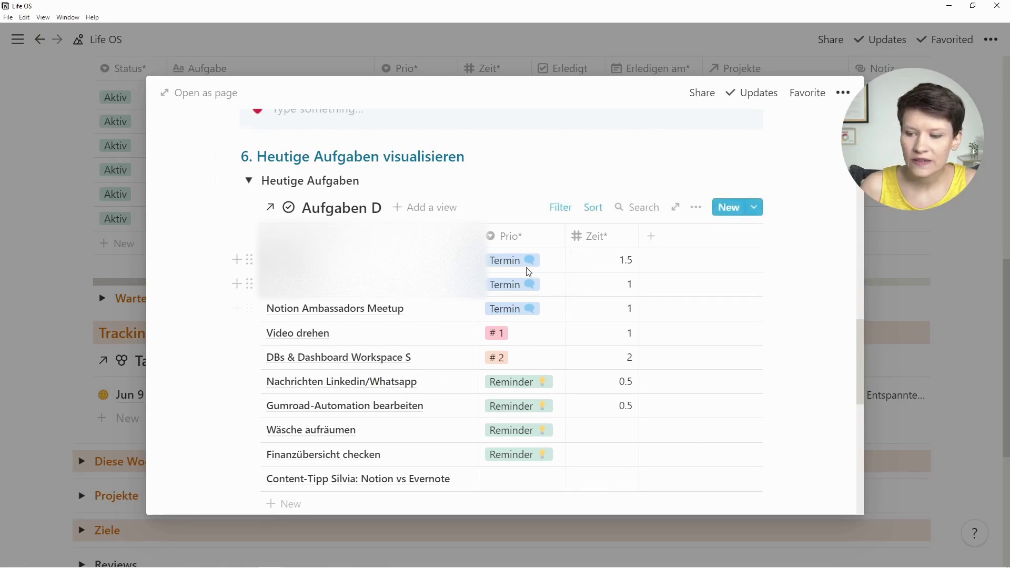
pyautogui.scroll(-1, 504, 263)
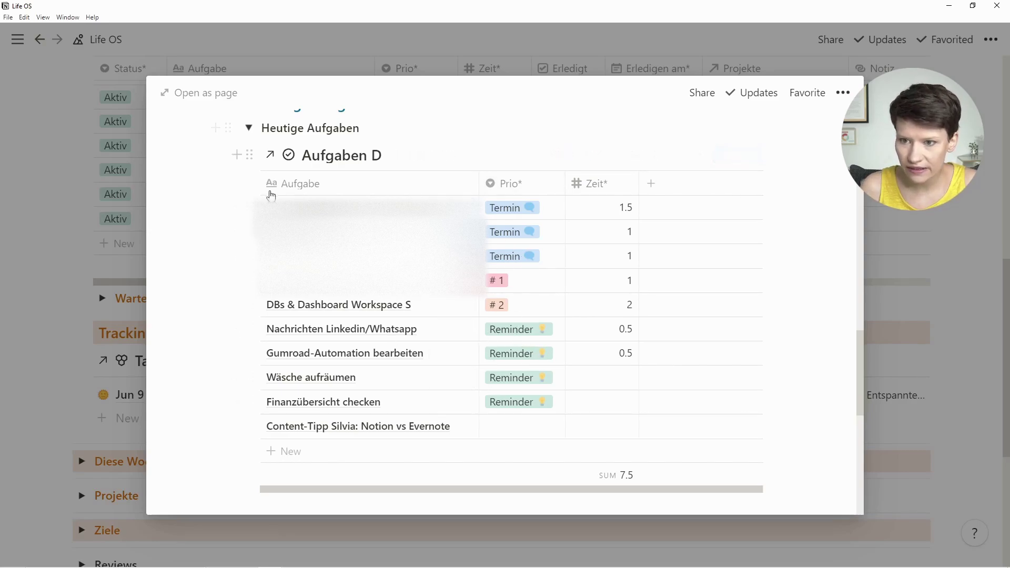
pyautogui.click(249, 129)
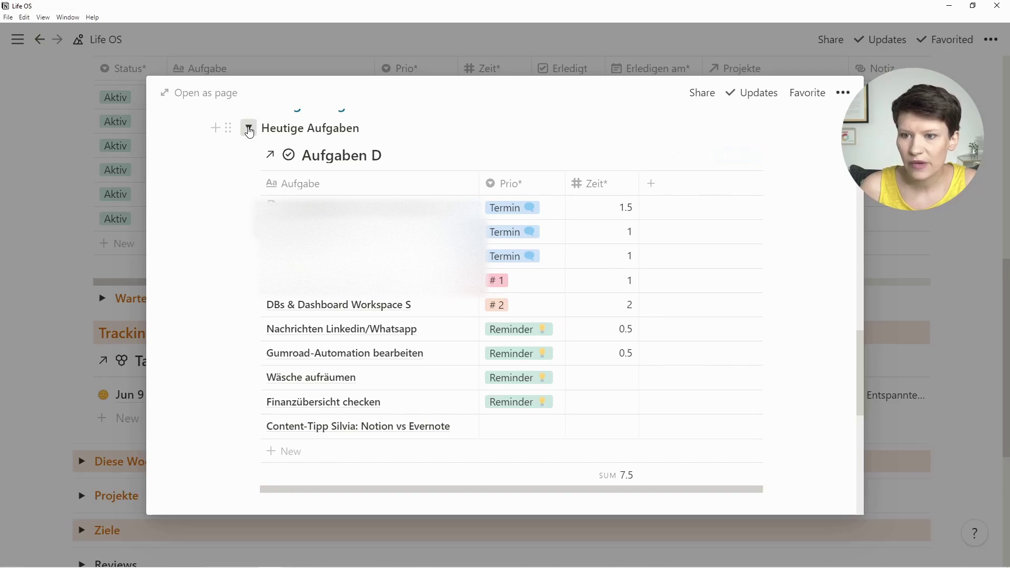
pyautogui.scroll(3, 416, 282)
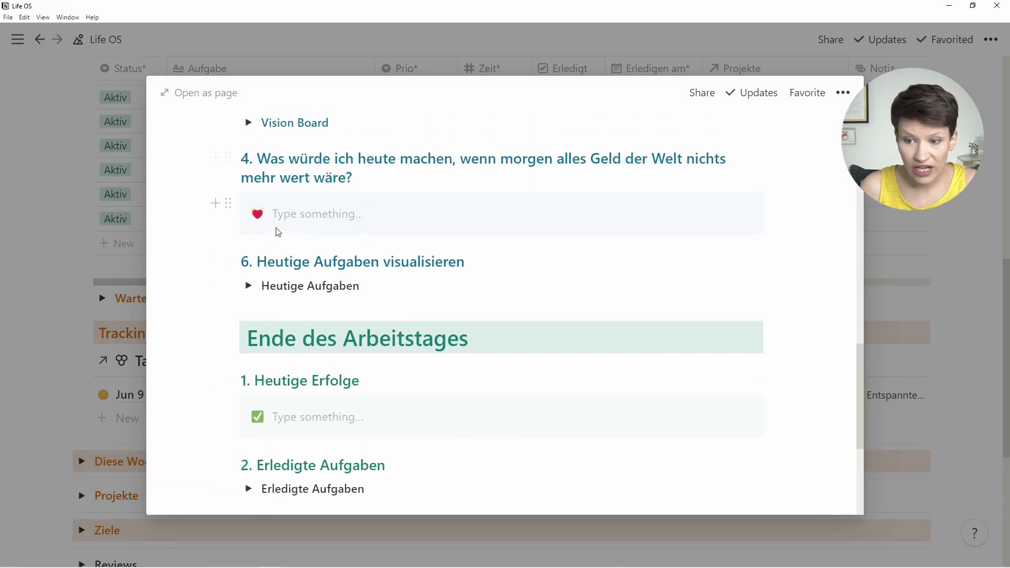
# - Expand the Erledigte Aufgaben toggle under Ende des Arbeitstages, inspect the filters of its Aufgaben D table, and collapse it again
pyautogui.scroll(-2, 287, 220)
pyautogui.scroll(-2, 315, 226)
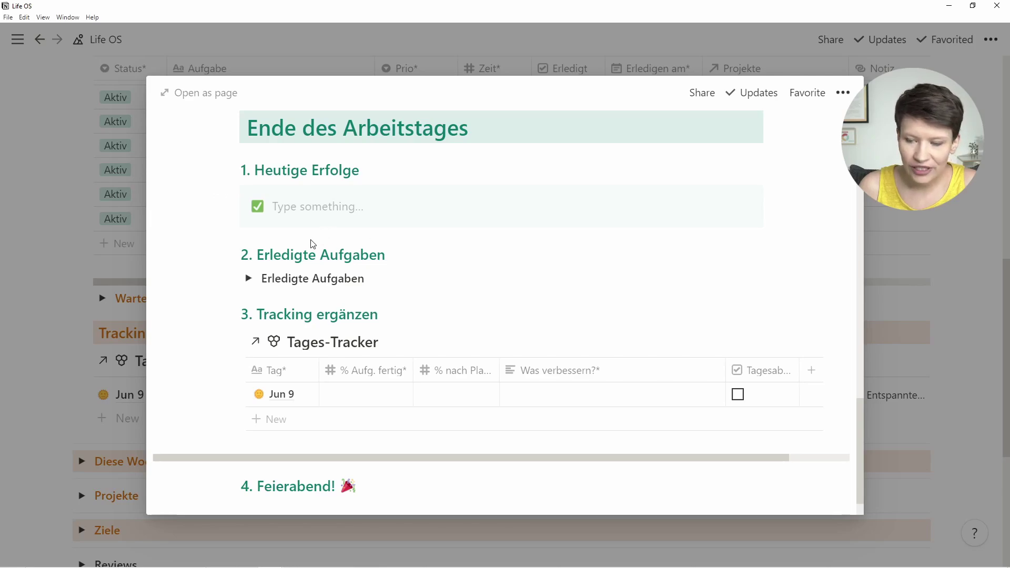
pyautogui.scroll(-1, 276, 256)
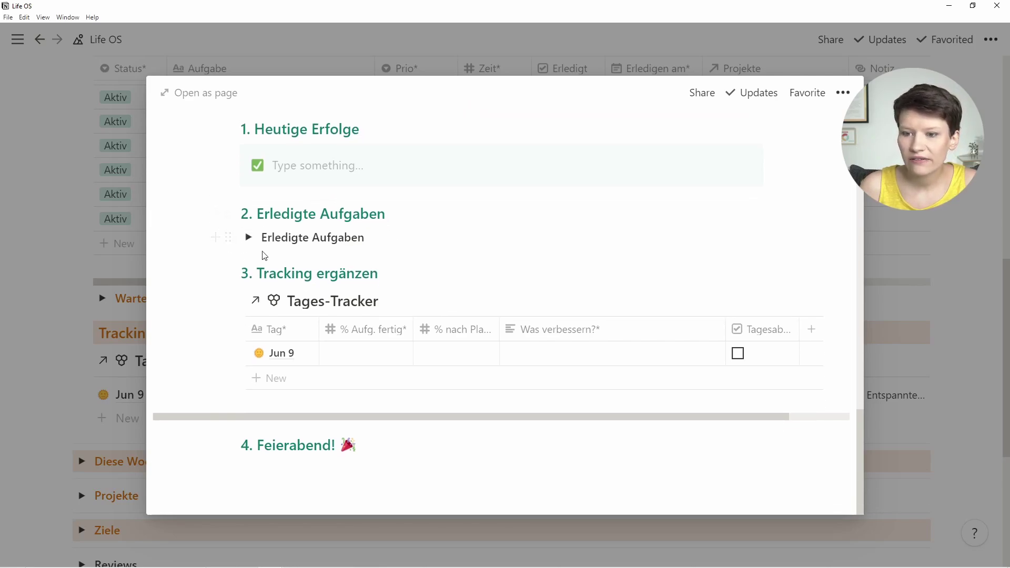
pyautogui.click(248, 237)
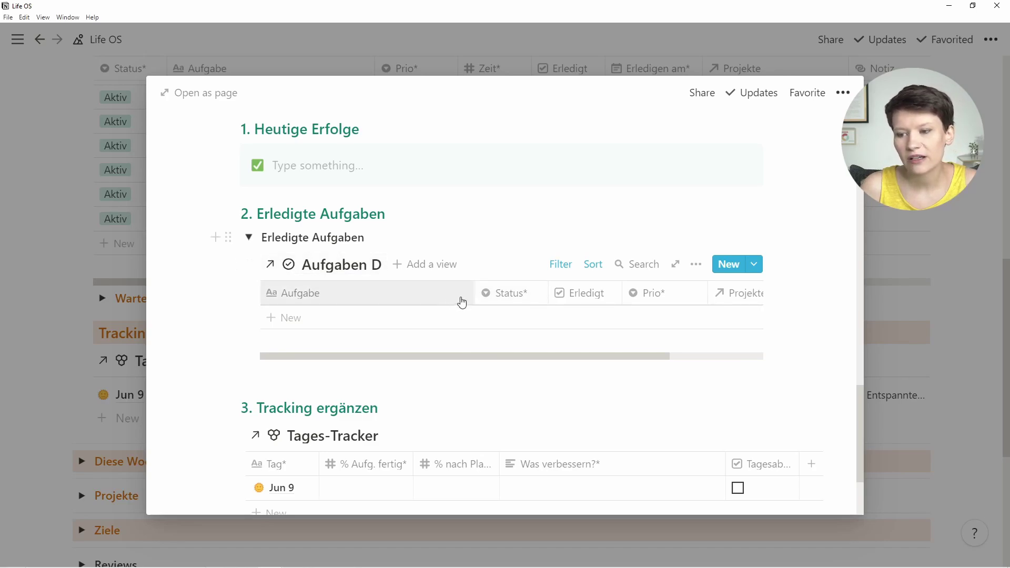
pyautogui.click(560, 264)
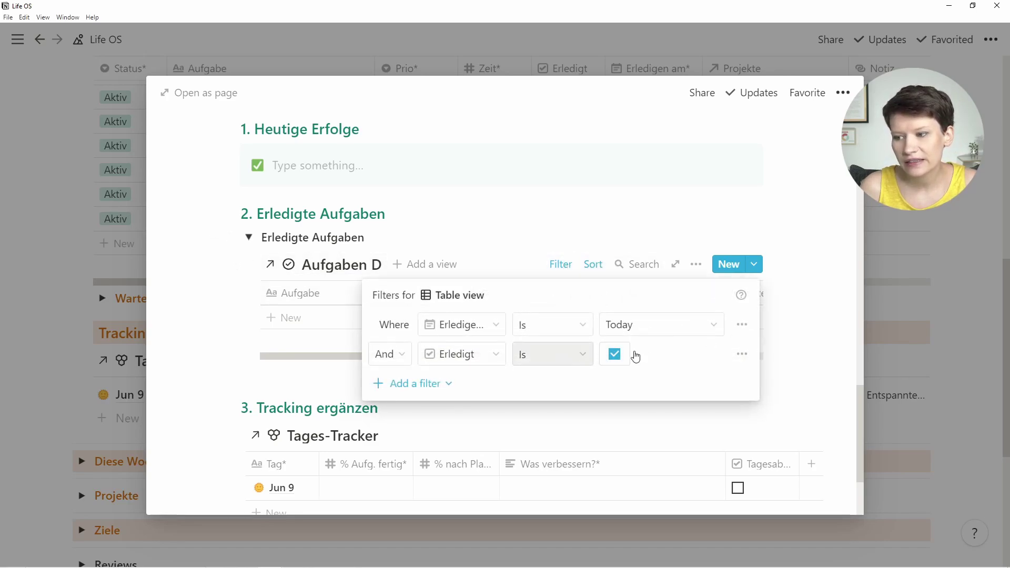
pyautogui.click(257, 242)
pyautogui.click(248, 237)
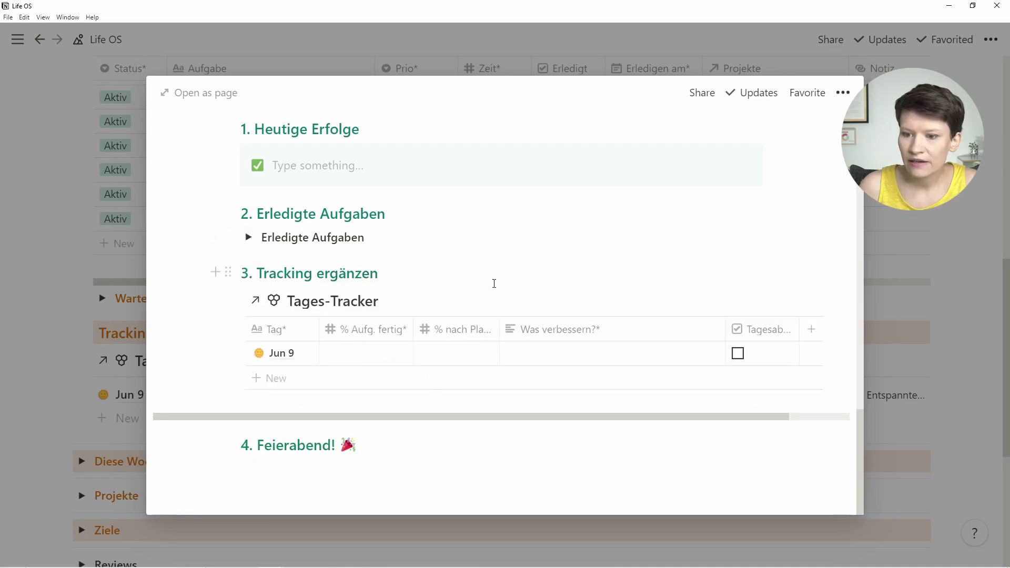